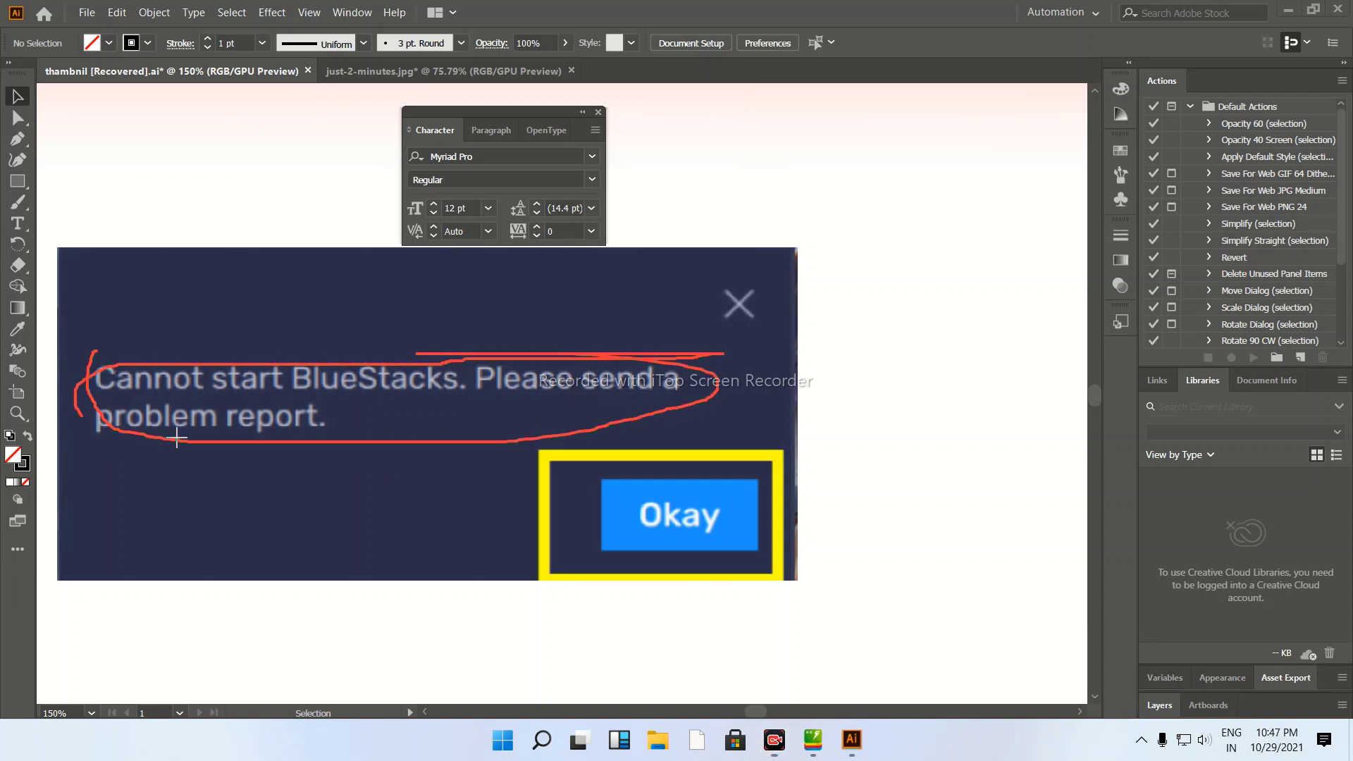
- Switch from the error screenshot to the BlueStacks multi-instance manager
{"action": "mouse_move", "coordinate": [579, 485]}
{"action": "left_mouse_down"}
{"action": "mouse_move", "coordinate": [790, 465]}
{"action": "mouse_move", "coordinate": [739, 486]}
{"action": "left_mouse_up"}
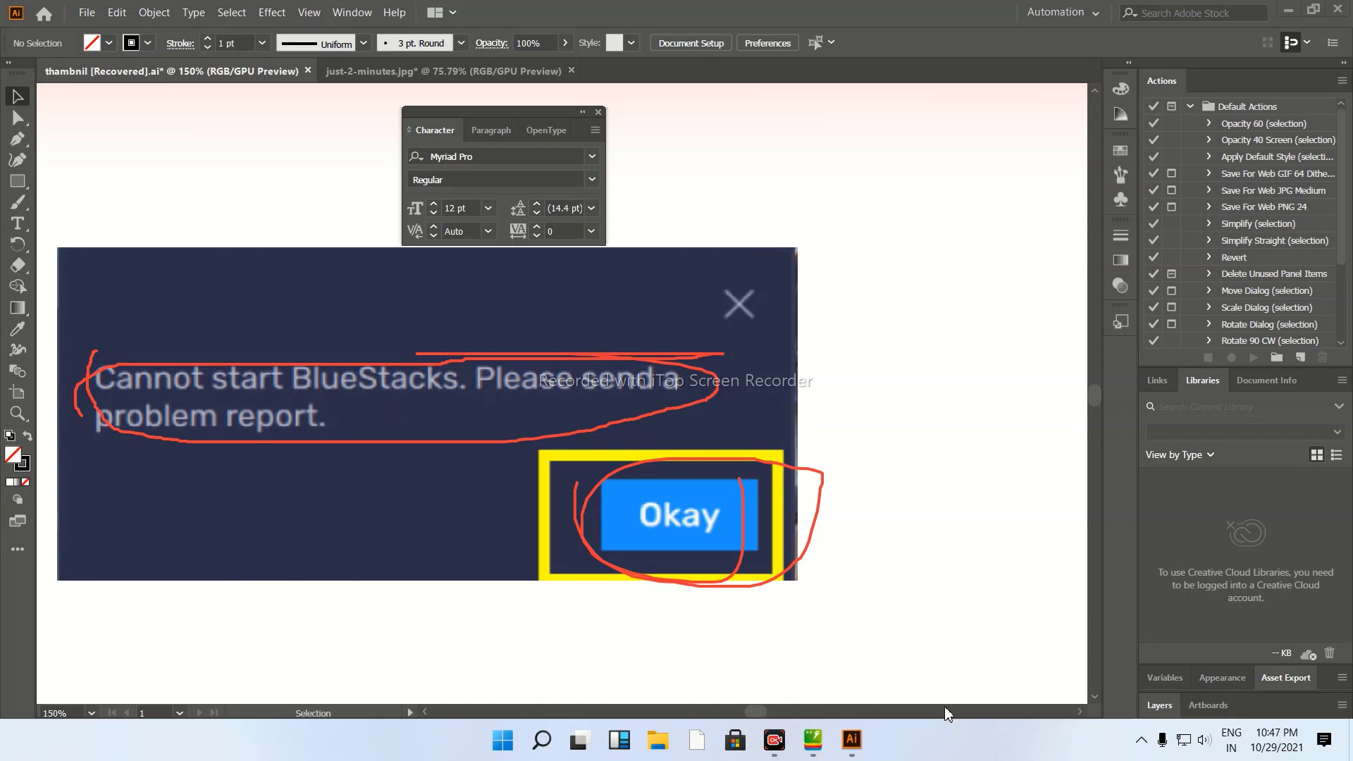
{"action": "left_click", "coordinate": [919, 703]}
{"action": "left_click", "coordinate": [808, 742]}
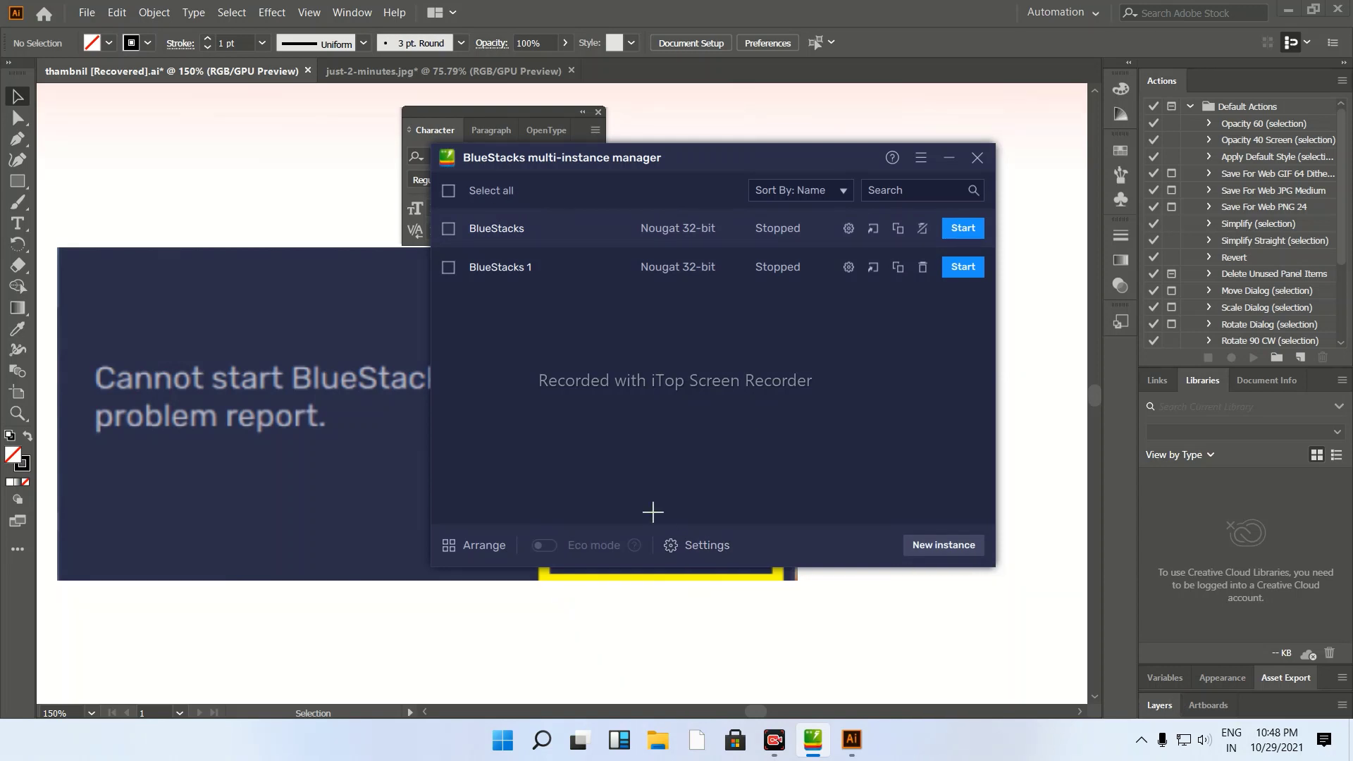
{"action": "mouse_move", "coordinate": [643, 513]}
{"action": "left_mouse_down"}
{"action": "mouse_move", "coordinate": [637, 543]}
{"action": "mouse_move", "coordinate": [677, 468]}
{"action": "mouse_move", "coordinate": [727, 518]}
{"action": "left_mouse_up"}
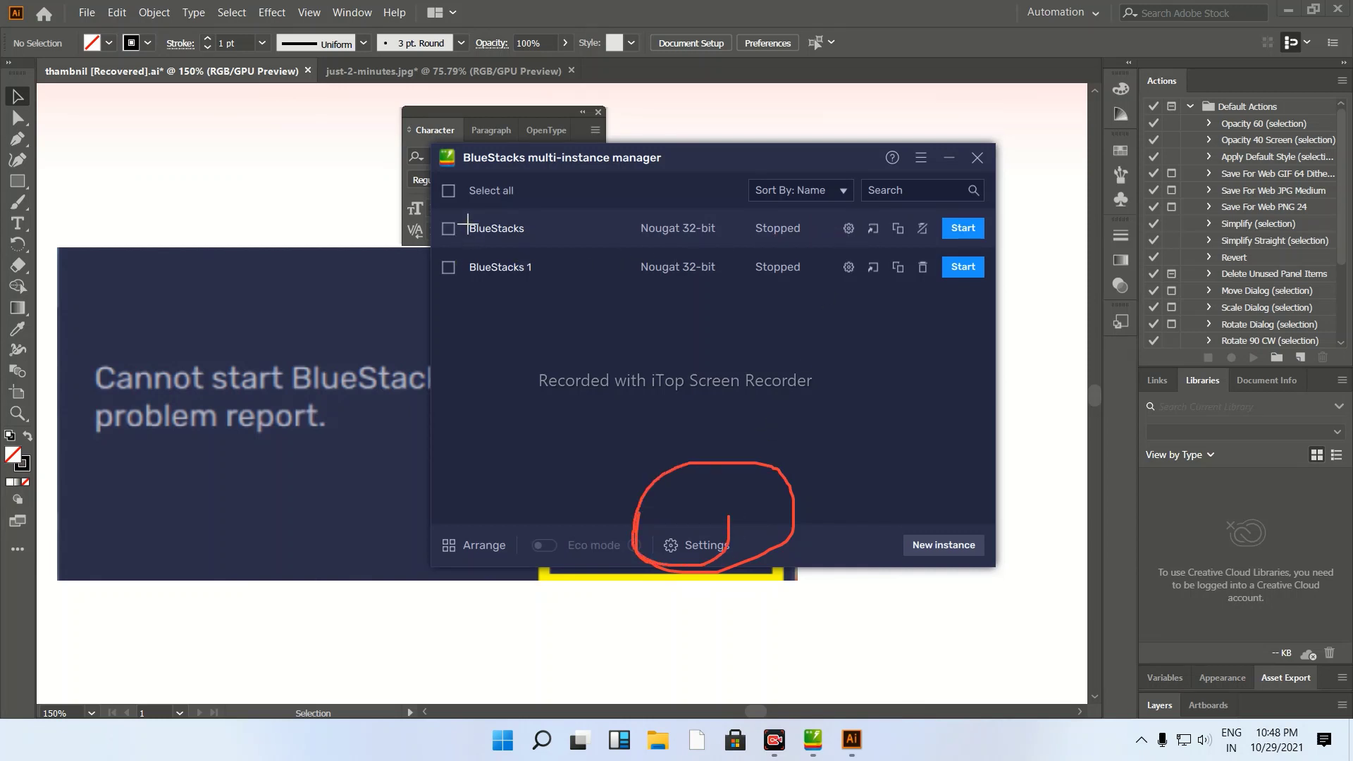
{"action": "left_click_drag", "start_coordinate": [466, 214], "coordinate": [523, 237]}
{"action": "left_click_drag", "start_coordinate": [515, 220], "coordinate": [466, 257]}
{"action": "left_click", "coordinate": [925, 697]}
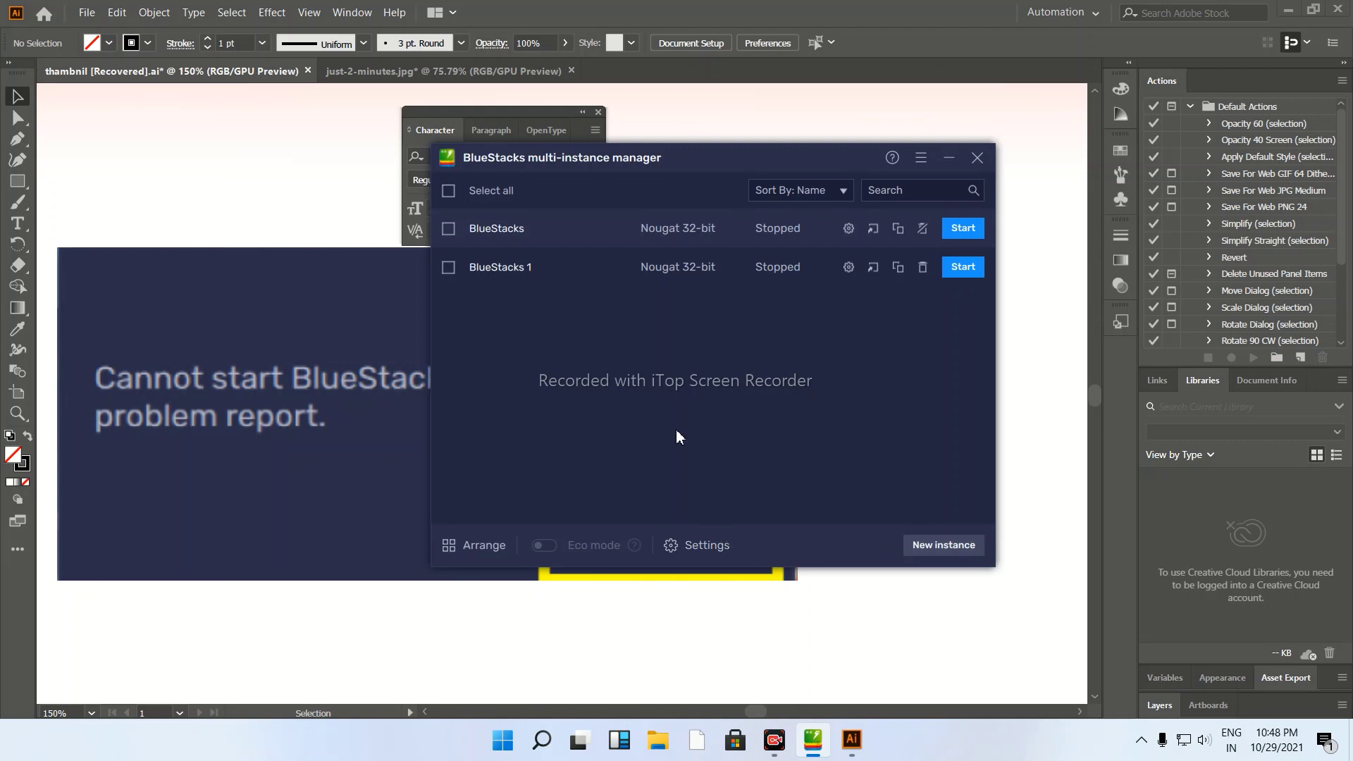
- Review the instance manager settings for FPS, audio, arrangement and start interval, and save them as they are
{"action": "left_click", "coordinate": [672, 544]}
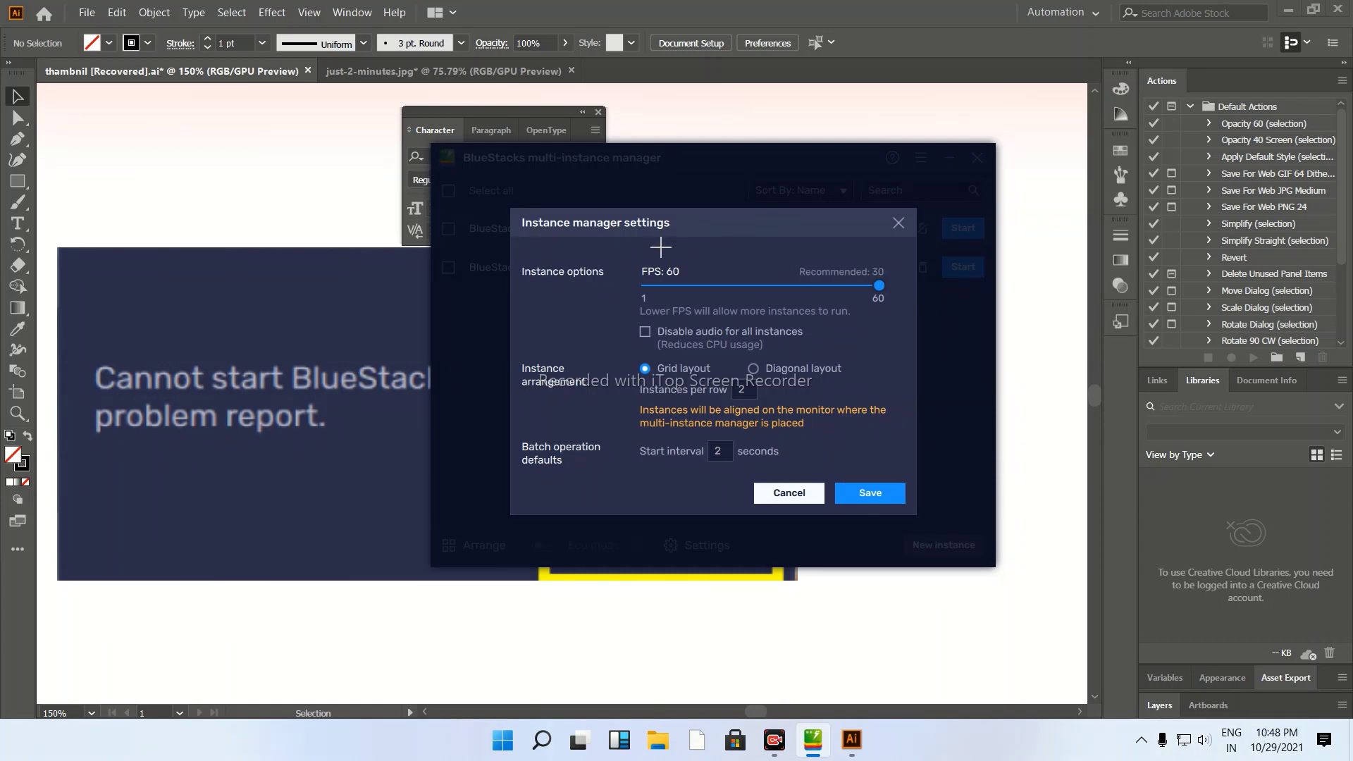
{"action": "left_click_drag", "start_coordinate": [629, 251], "coordinate": [978, 368]}
{"action": "left_click_drag", "start_coordinate": [987, 277], "coordinate": [959, 443]}
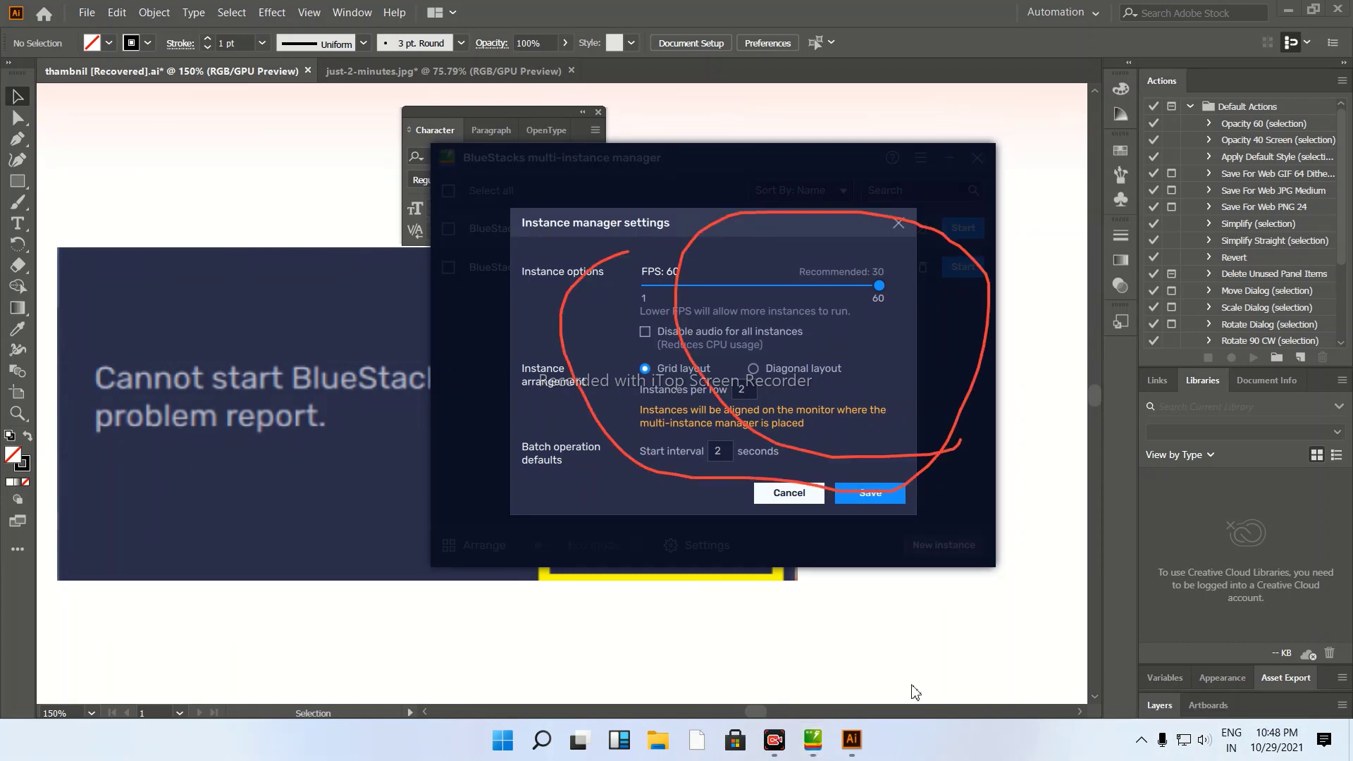
{"action": "left_click", "coordinate": [860, 498]}
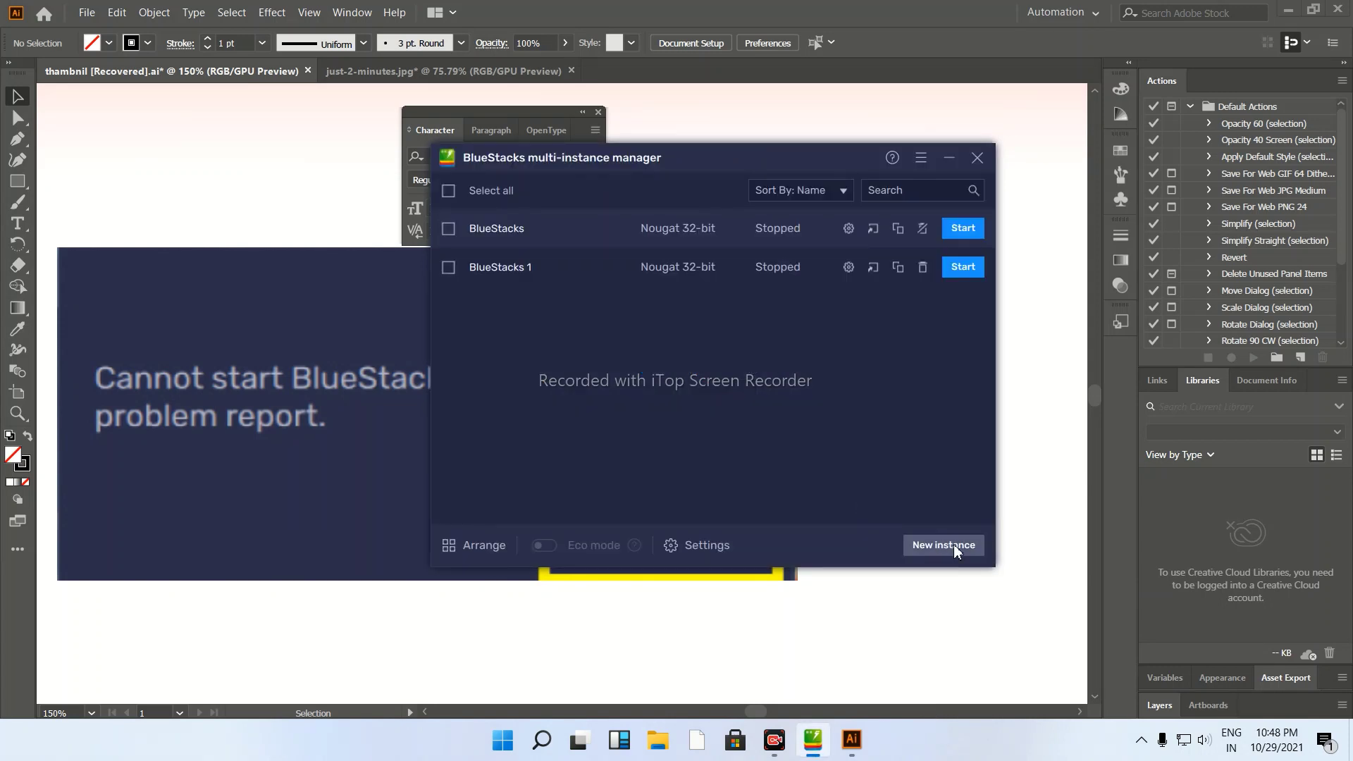
- Begin creating a new instance of the Fresh instance type
{"action": "mouse_move", "coordinate": [898, 525]}
{"action": "left_mouse_down"}
{"action": "mouse_move", "coordinate": [1054, 573]}
{"action": "mouse_move", "coordinate": [893, 563]}
{"action": "mouse_move", "coordinate": [976, 527]}
{"action": "left_mouse_up"}
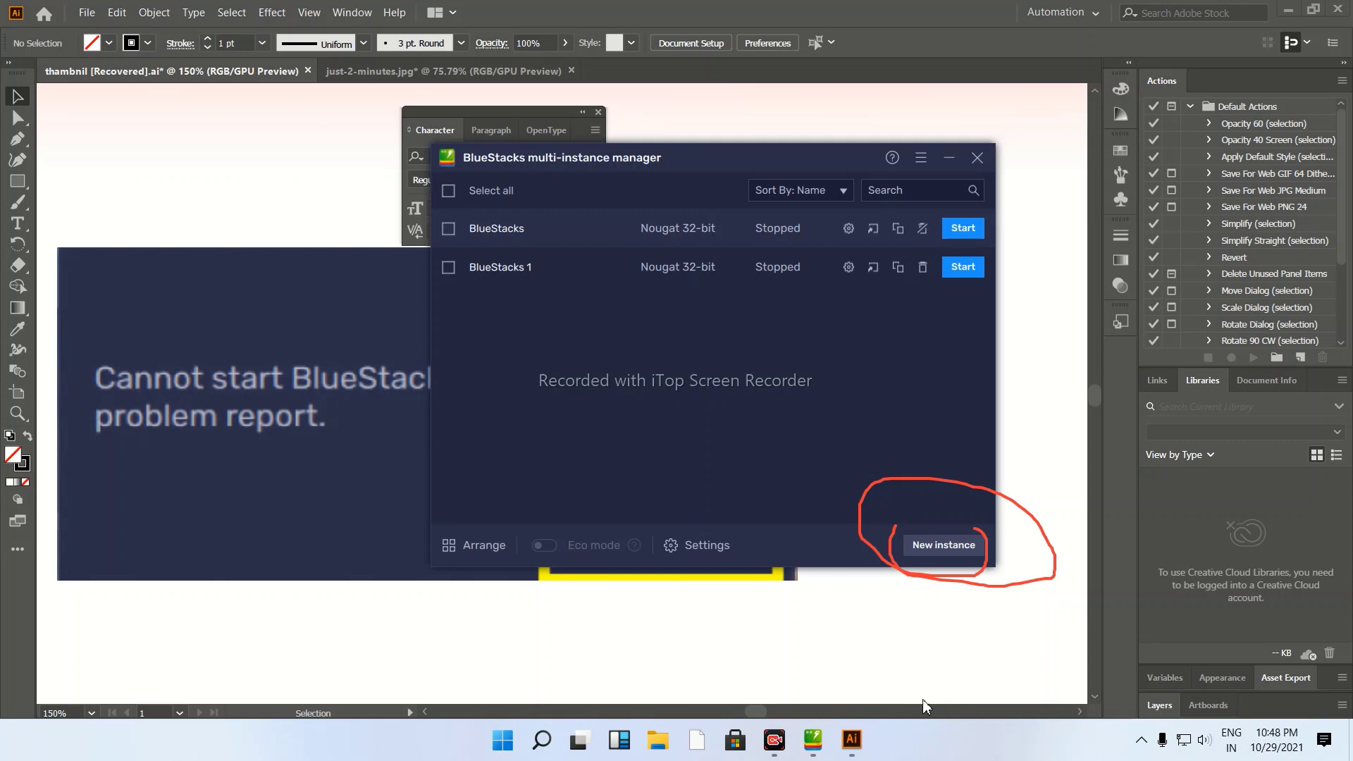
{"action": "left_click", "coordinate": [929, 545]}
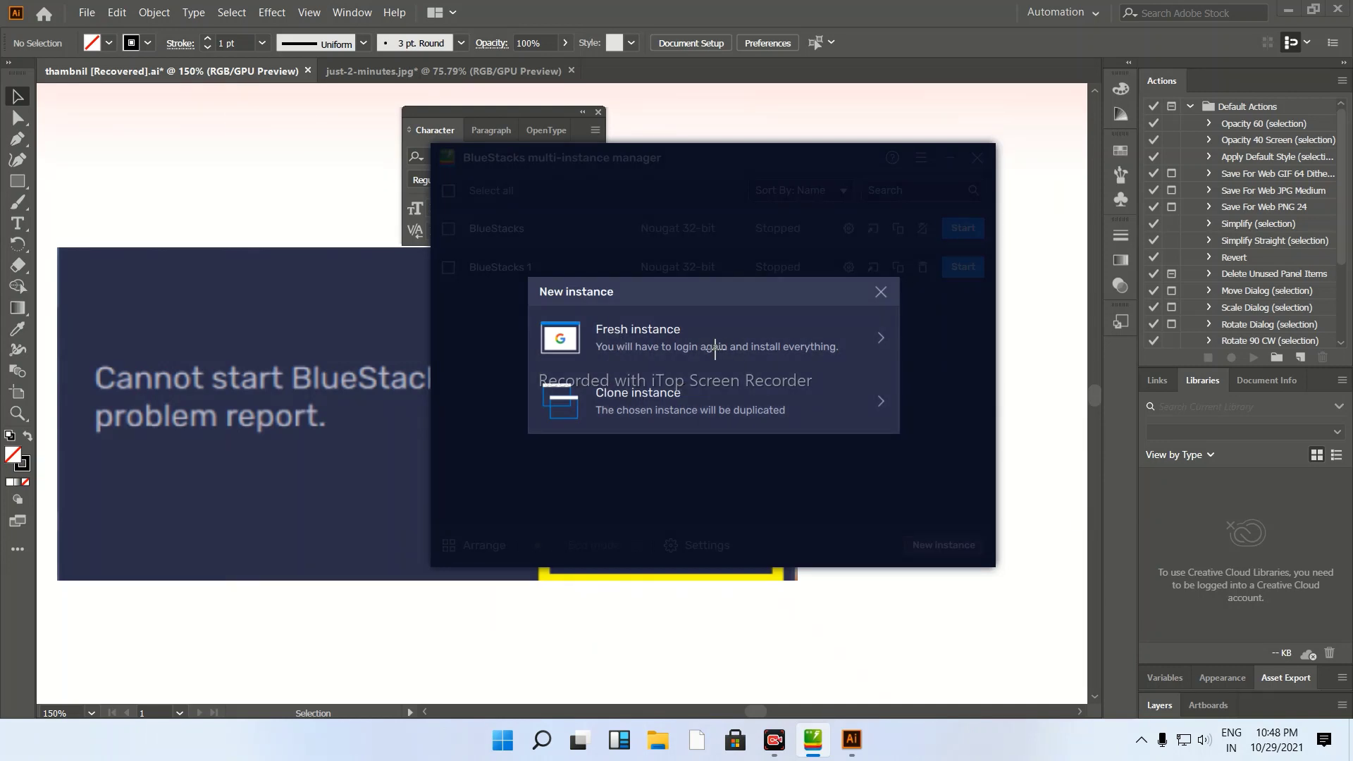
{"action": "mouse_move", "coordinate": [555, 303]}
{"action": "left_mouse_down"}
{"action": "mouse_move", "coordinate": [726, 370]}
{"action": "mouse_move", "coordinate": [575, 261]}
{"action": "mouse_move", "coordinate": [584, 291]}
{"action": "left_mouse_up"}
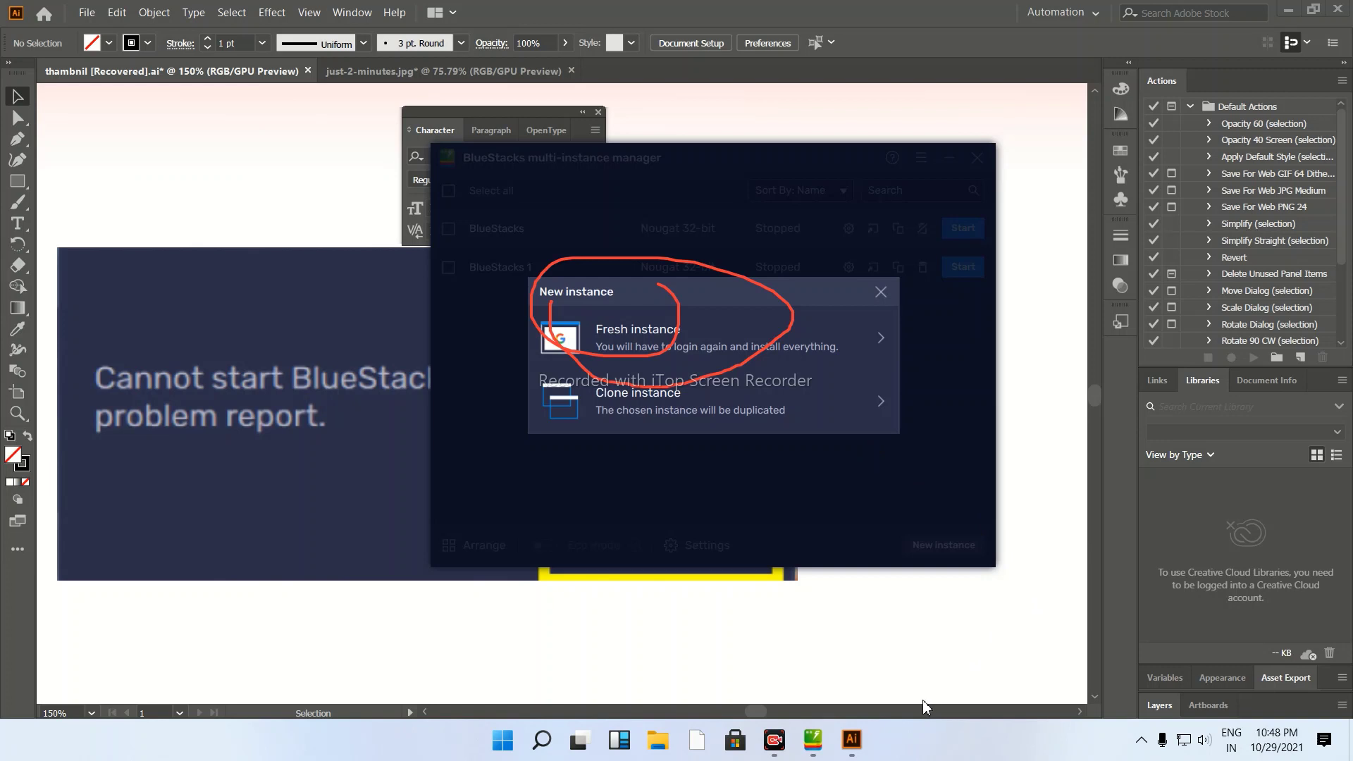
{"action": "left_click", "coordinate": [687, 331]}
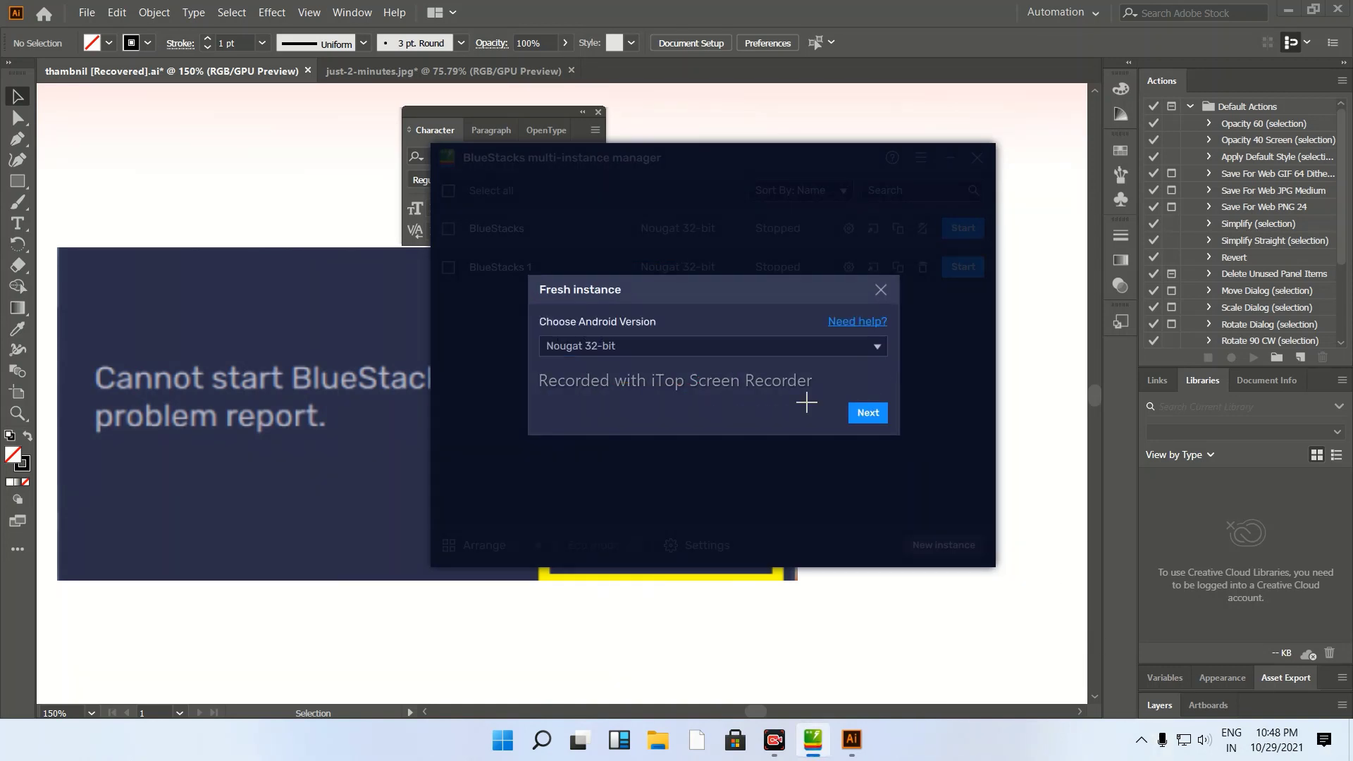
{"action": "left_click_drag", "start_coordinate": [543, 311], "coordinate": [731, 325]}
{"action": "left_click_drag", "start_coordinate": [609, 267], "coordinate": [528, 391]}
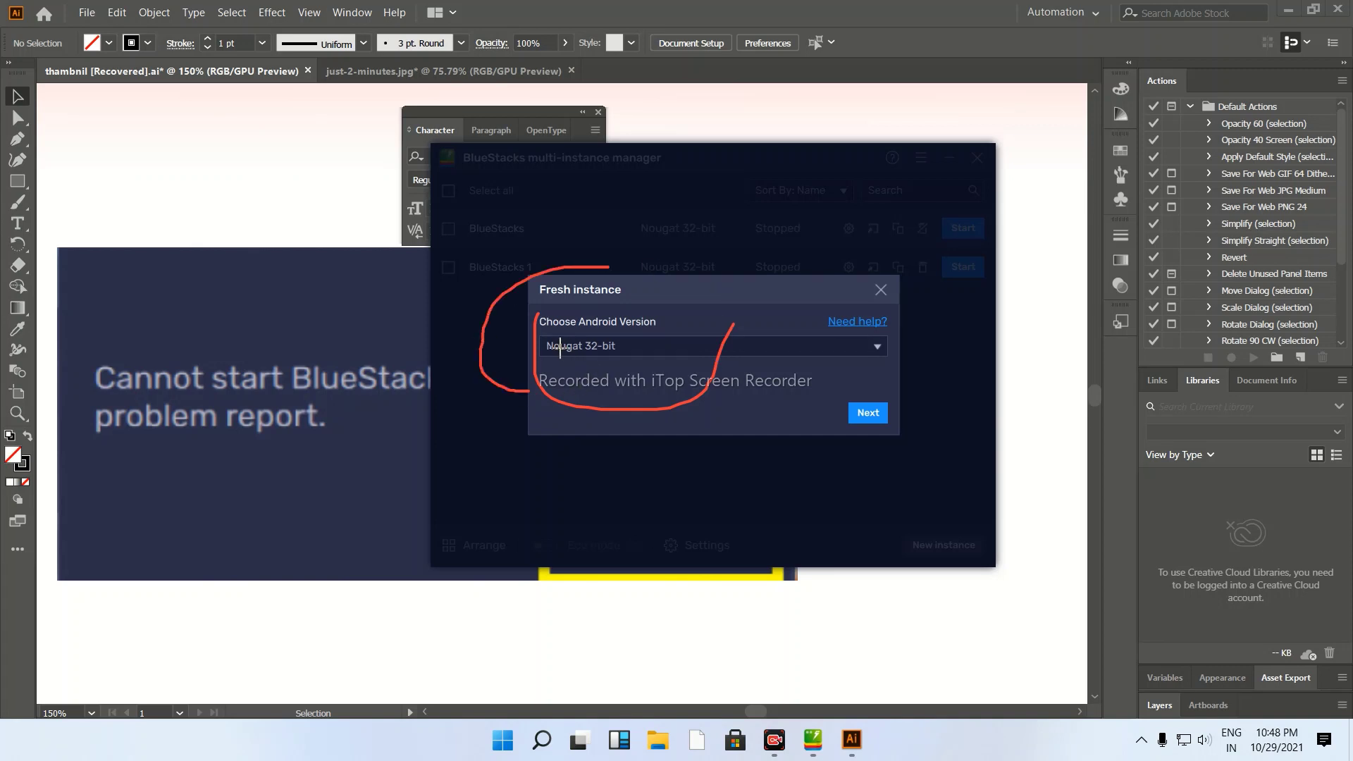
{"action": "mouse_move", "coordinate": [628, 284]}
{"action": "left_mouse_down"}
{"action": "mouse_move", "coordinate": [722, 308]}
{"action": "mouse_move", "coordinate": [525, 389]}
{"action": "left_mouse_up"}
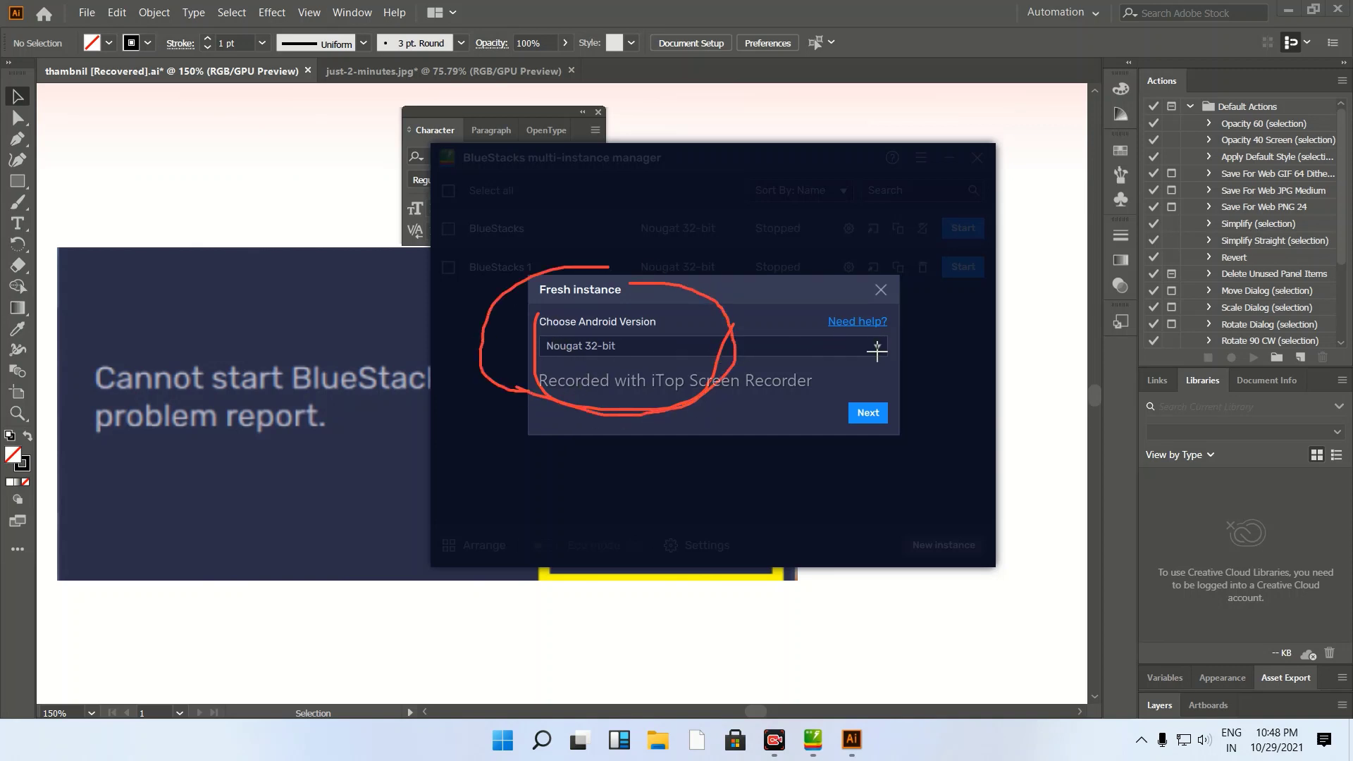
{"action": "key", "text": "Escape"}
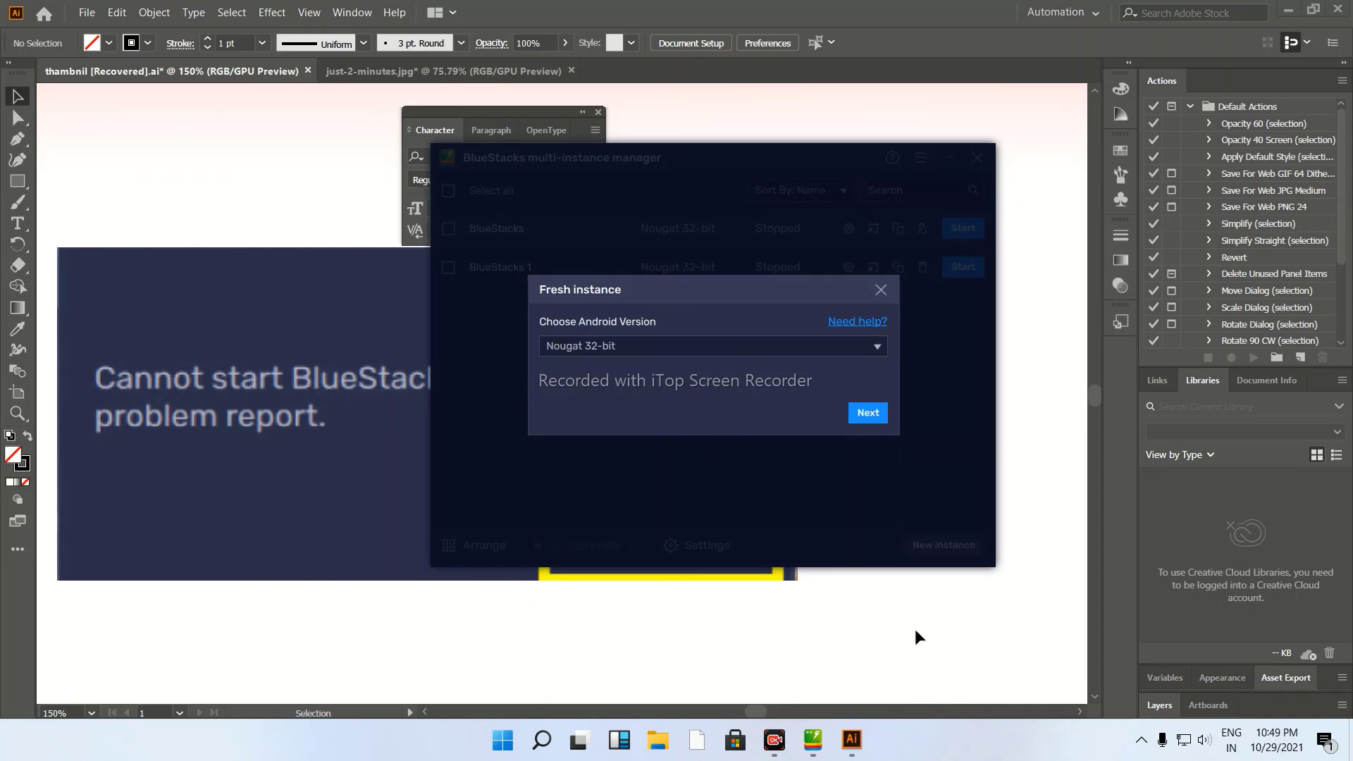
- Choose Nougat 32-bit as the fresh instance's Android version and proceed to its hardware configuration
{"action": "left_click", "coordinate": [854, 350]}
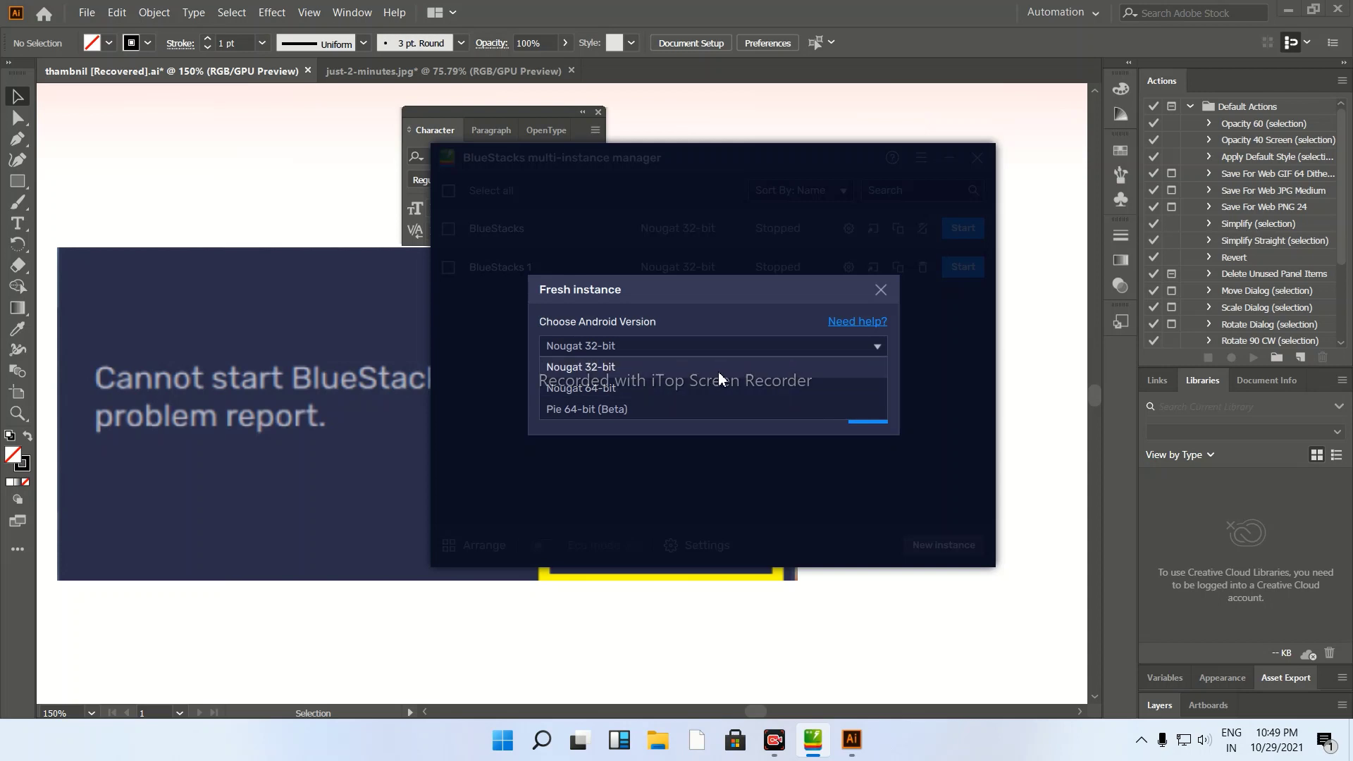
{"action": "left_click", "coordinate": [615, 386]}
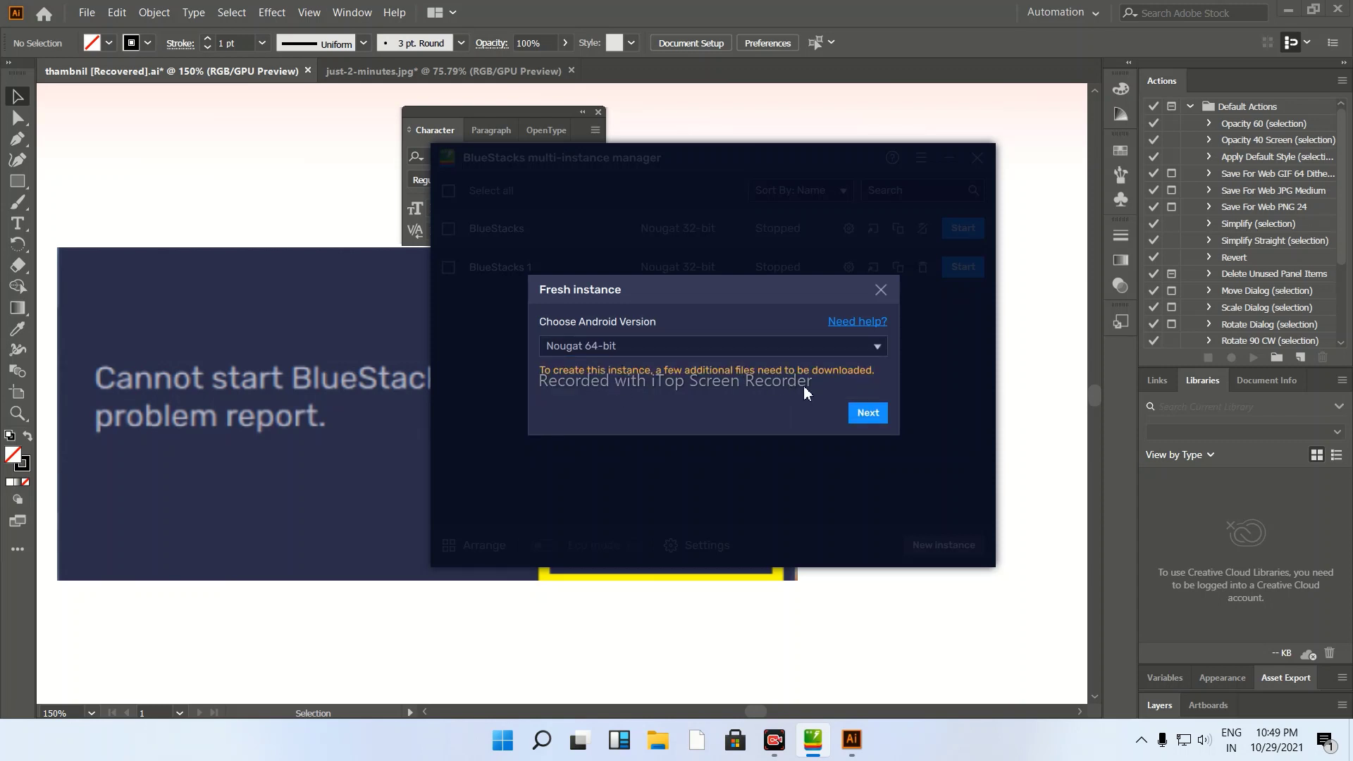
{"action": "left_click", "coordinate": [754, 347]}
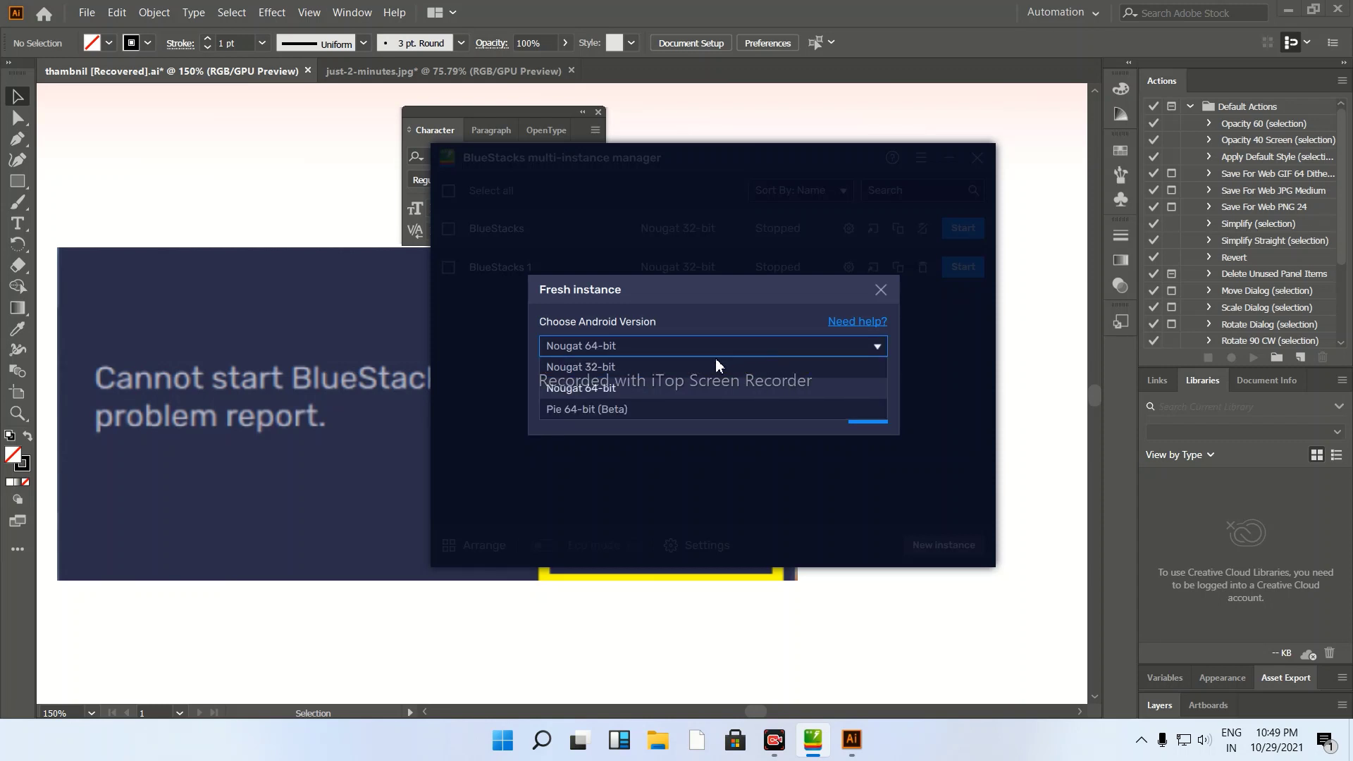
{"action": "left_click", "coordinate": [653, 367]}
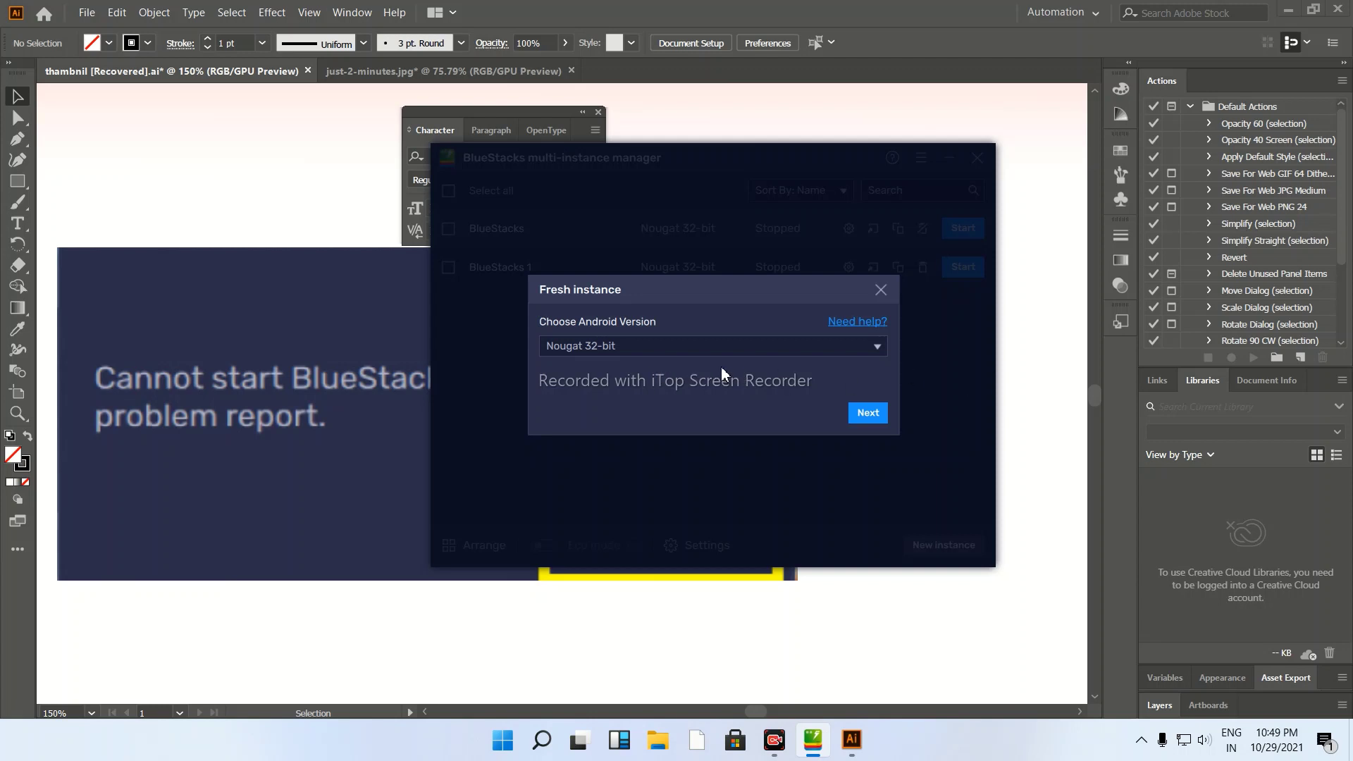
{"action": "left_click", "coordinate": [870, 417]}
{"action": "mouse_move", "coordinate": [821, 405]}
{"action": "left_mouse_down"}
{"action": "mouse_move", "coordinate": [854, 361]}
{"action": "mouse_move", "coordinate": [887, 449]}
{"action": "left_mouse_up"}
{"action": "left_click", "coordinate": [882, 418]}
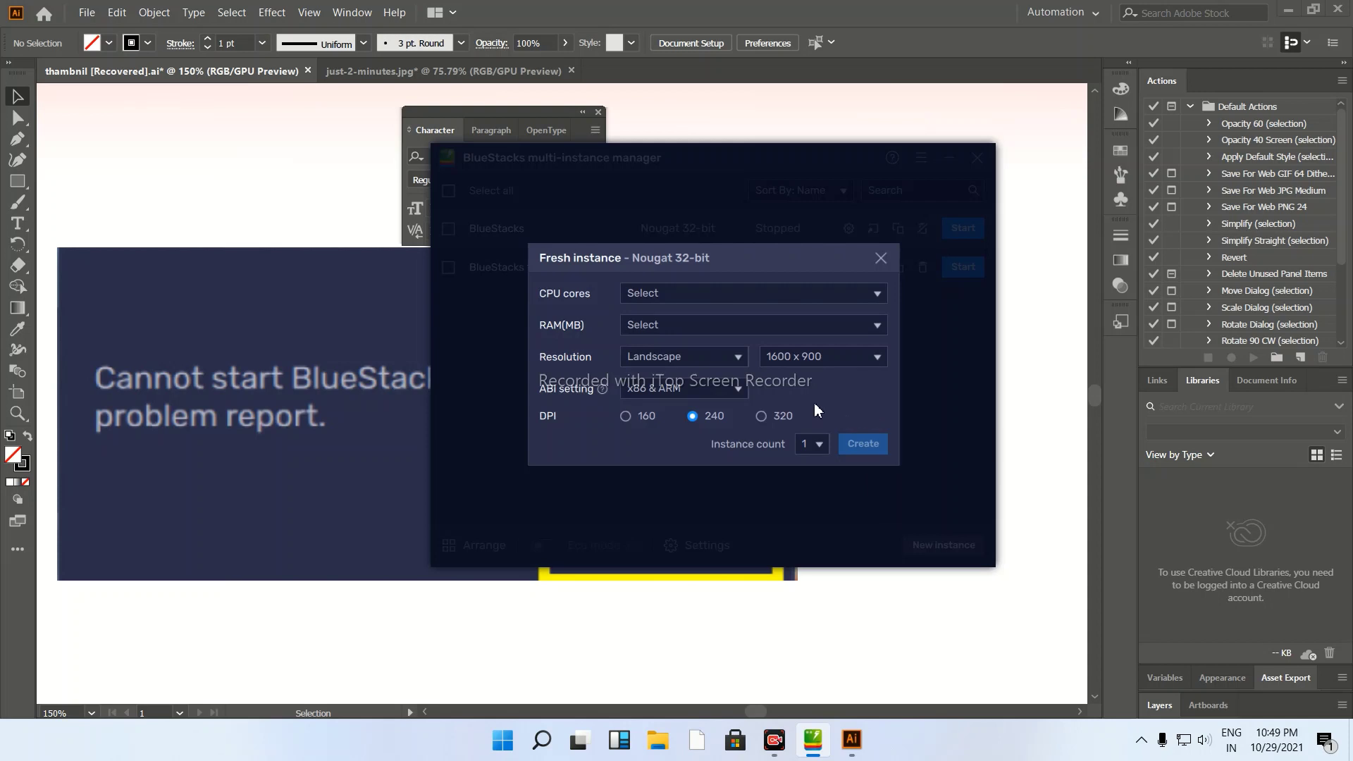
- Configure the fresh instance with Medium (2 Cores) CPU and Medium(2 GB) RAM, and create it
{"action": "left_click", "coordinate": [635, 293]}
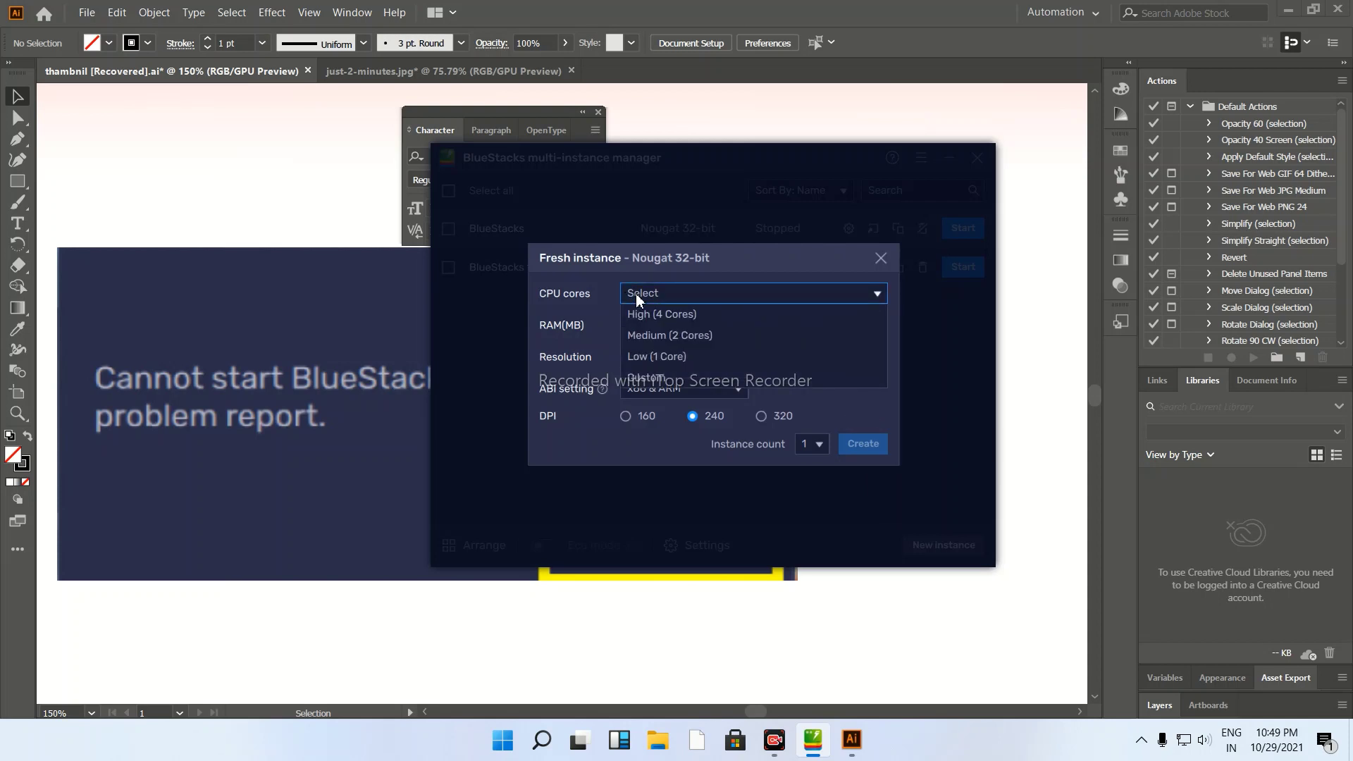
{"action": "left_click", "coordinate": [687, 335]}
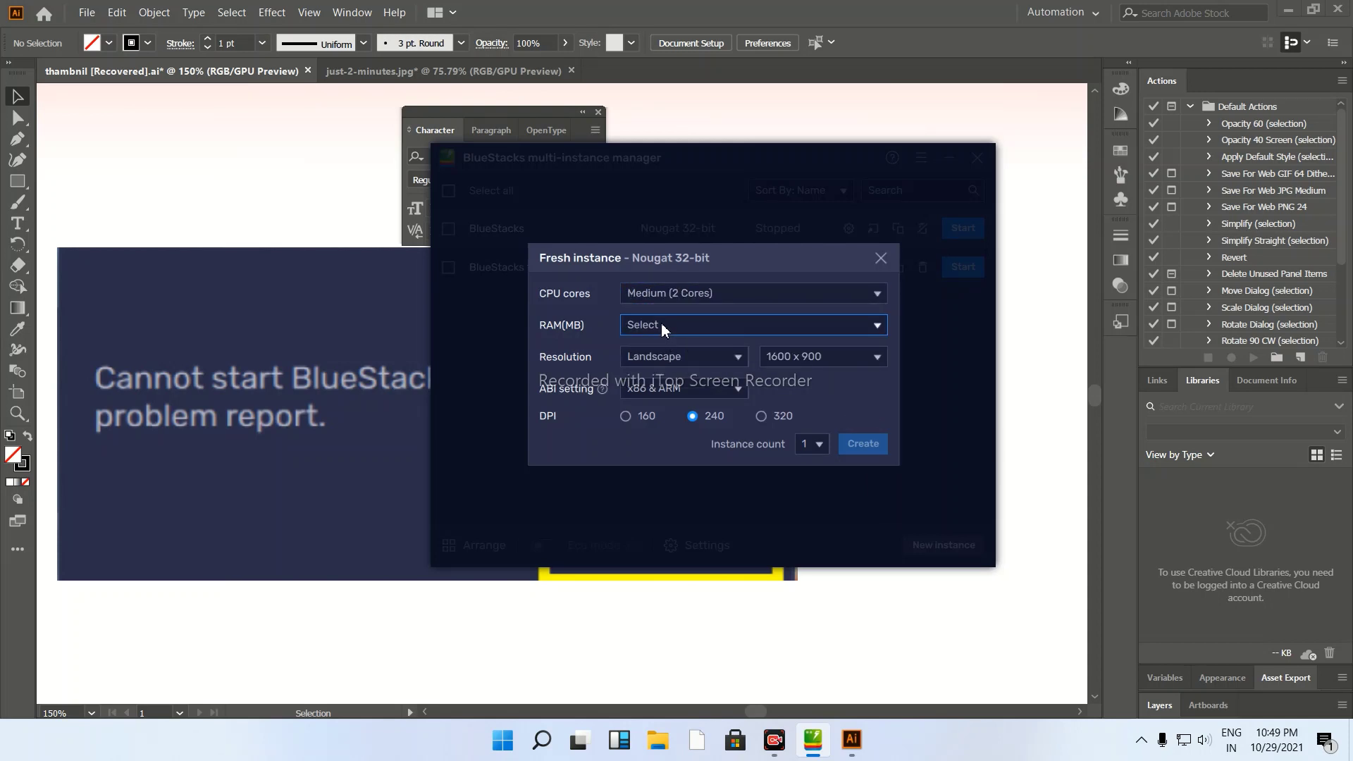
{"action": "left_click", "coordinate": [661, 324]}
{"action": "left_click", "coordinate": [692, 365]}
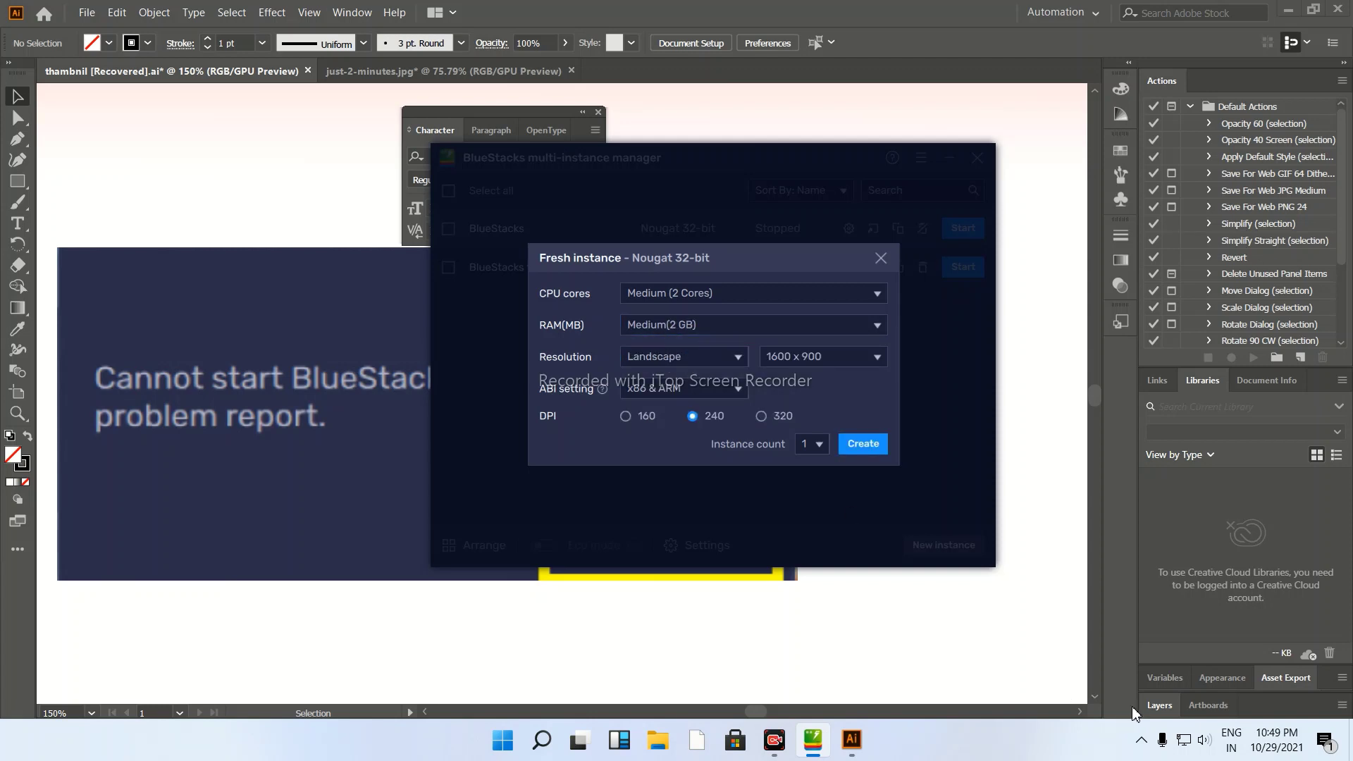
{"action": "mouse_move", "coordinate": [733, 310]}
{"action": "left_mouse_down"}
{"action": "mouse_move", "coordinate": [639, 312]}
{"action": "mouse_move", "coordinate": [599, 342]}
{"action": "left_mouse_up"}
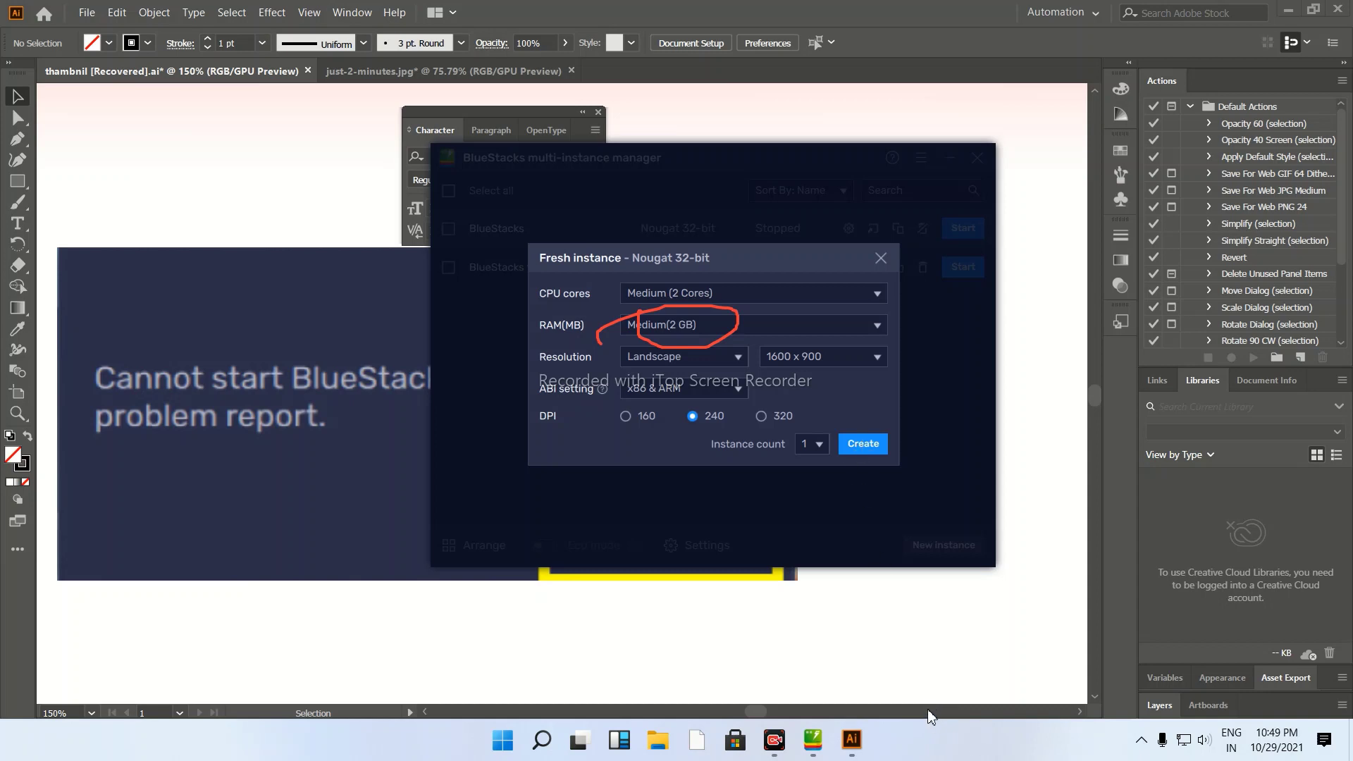
{"action": "left_click", "coordinate": [857, 450]}
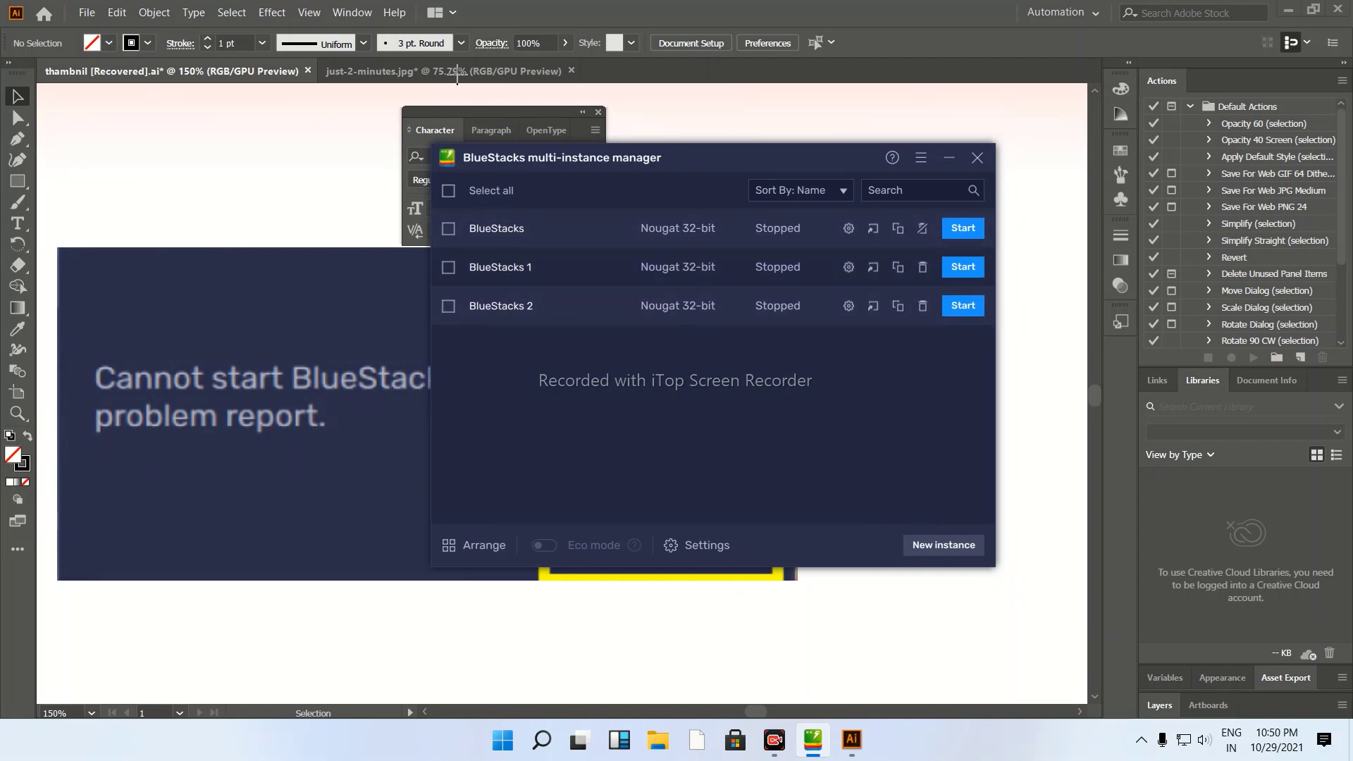
- Start the newly created BlueStacks 2 instance
{"action": "mouse_move", "coordinate": [447, 229]}
{"action": "left_mouse_down"}
{"action": "mouse_move", "coordinate": [553, 217]}
{"action": "mouse_move", "coordinate": [480, 211]}
{"action": "mouse_move", "coordinate": [557, 246]}
{"action": "mouse_move", "coordinate": [451, 281]}
{"action": "mouse_move", "coordinate": [556, 269]}
{"action": "left_mouse_up"}
{"action": "left_click_drag", "start_coordinate": [486, 285], "coordinate": [556, 284]}
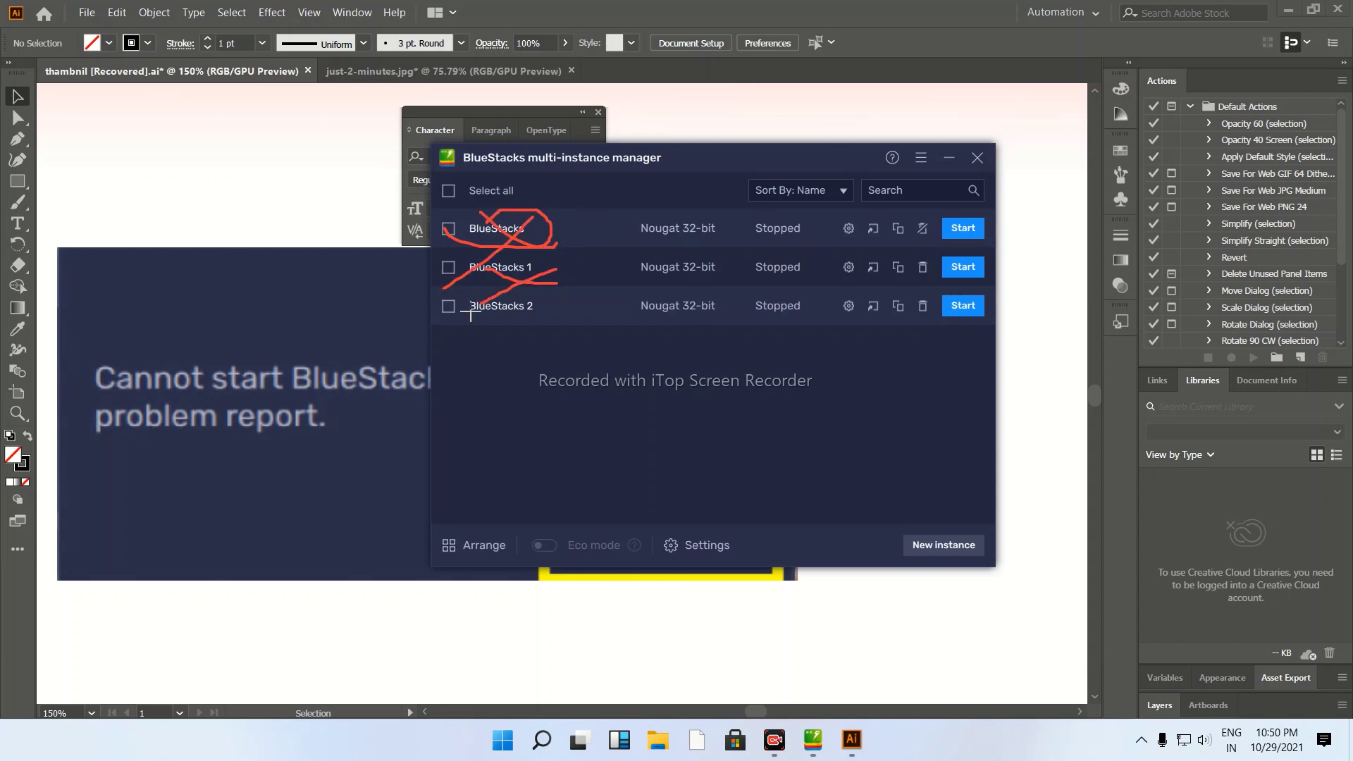
{"action": "mouse_move", "coordinate": [468, 308]}
{"action": "left_mouse_down"}
{"action": "mouse_move", "coordinate": [669, 257]}
{"action": "mouse_move", "coordinate": [789, 180]}
{"action": "left_mouse_up"}
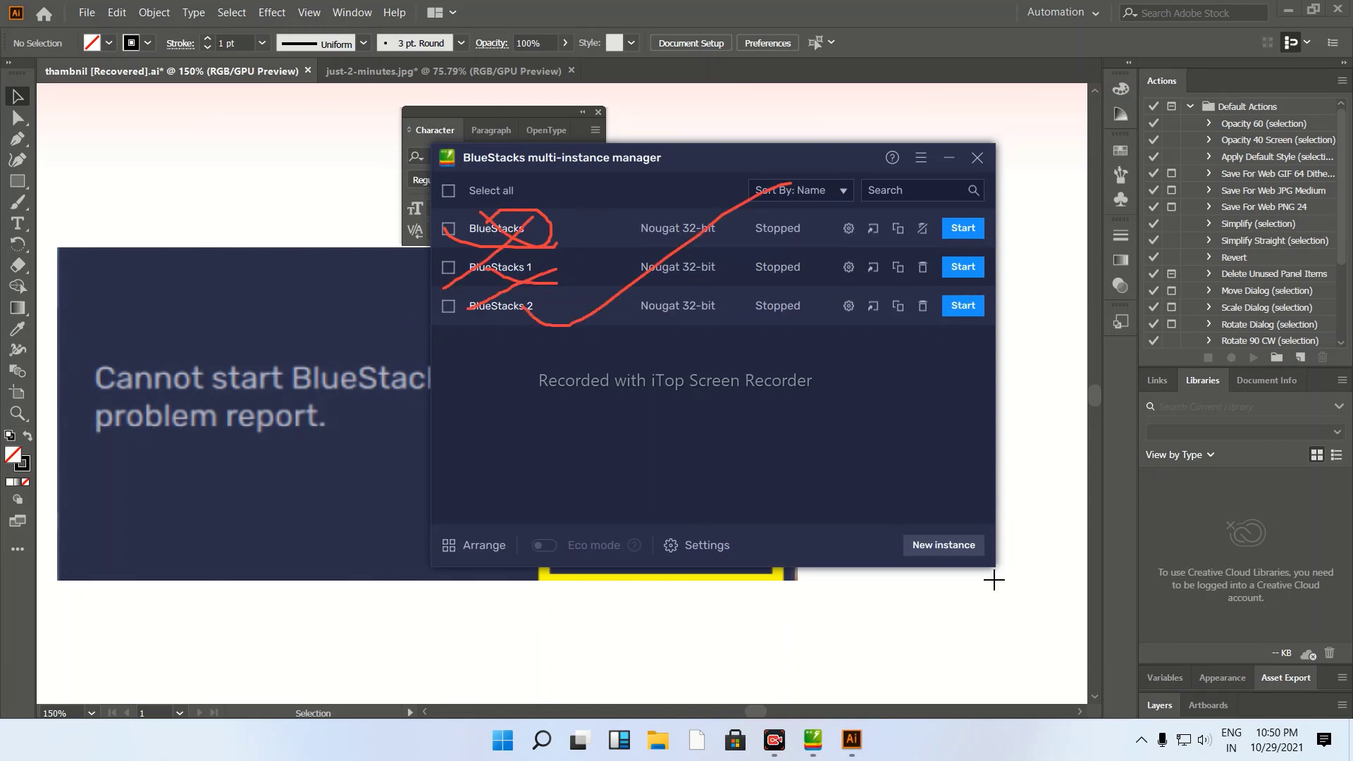
{"action": "left_click", "coordinate": [963, 307]}
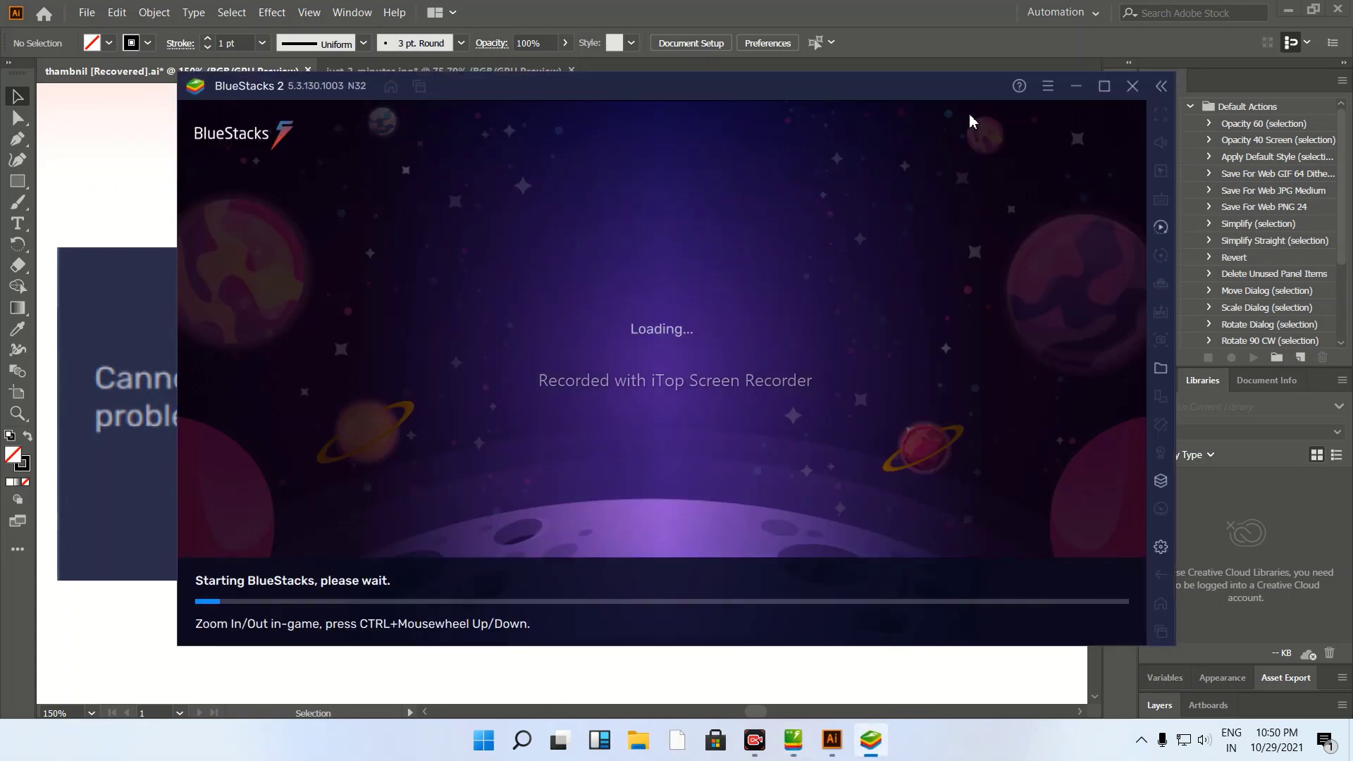
{"action": "left_click", "coordinate": [1130, 713]}
{"action": "mouse_move", "coordinate": [423, 324]}
{"action": "left_mouse_down"}
{"action": "mouse_move", "coordinate": [477, 386]}
{"action": "mouse_move", "coordinate": [403, 349]}
{"action": "left_mouse_up"}
{"action": "mouse_move", "coordinate": [532, 233]}
{"action": "left_mouse_down"}
{"action": "mouse_move", "coordinate": [575, 367]}
{"action": "mouse_move", "coordinate": [619, 367]}
{"action": "left_mouse_up"}
{"action": "mouse_move", "coordinate": [544, 308]}
{"action": "left_mouse_down"}
{"action": "mouse_move", "coordinate": [622, 321]}
{"action": "mouse_move", "coordinate": [606, 224]}
{"action": "left_mouse_up"}
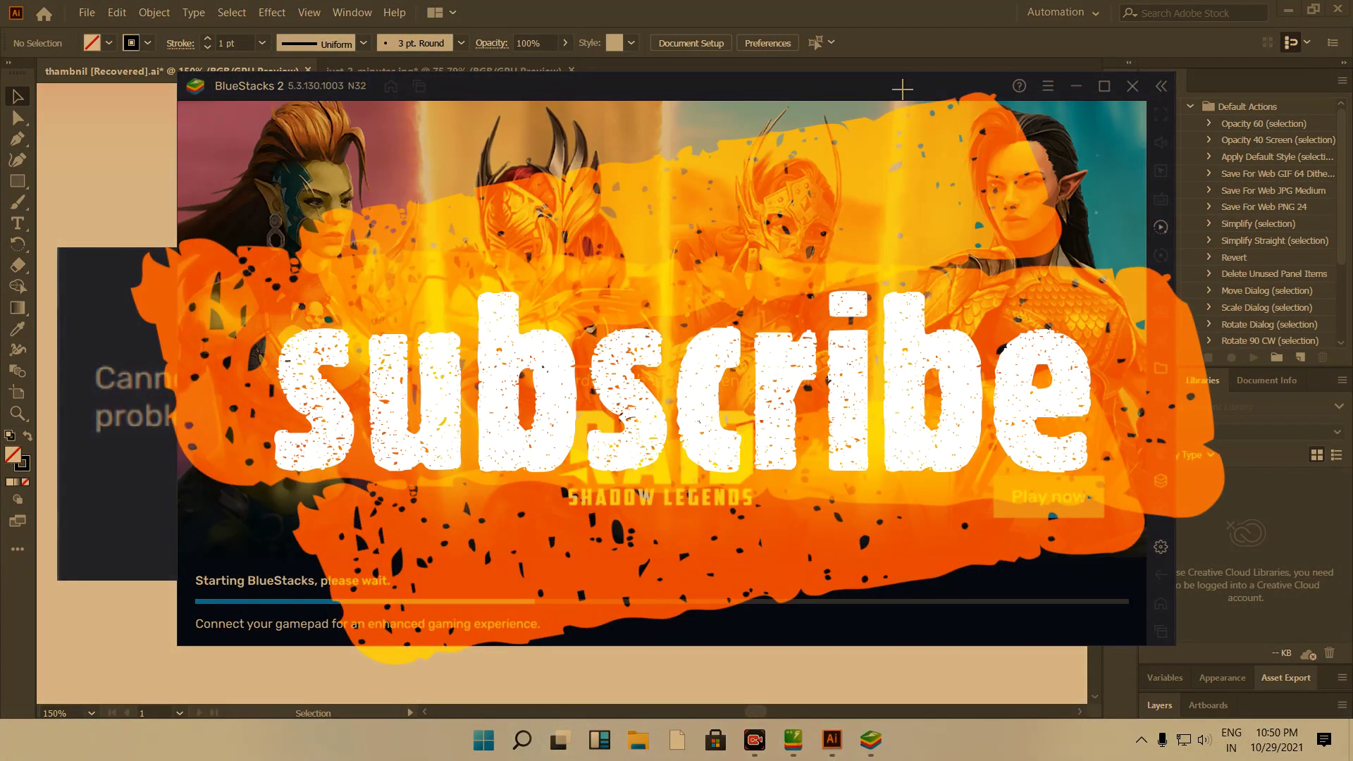
{"action": "left_click_drag", "start_coordinate": [902, 89], "coordinate": [612, 212]}
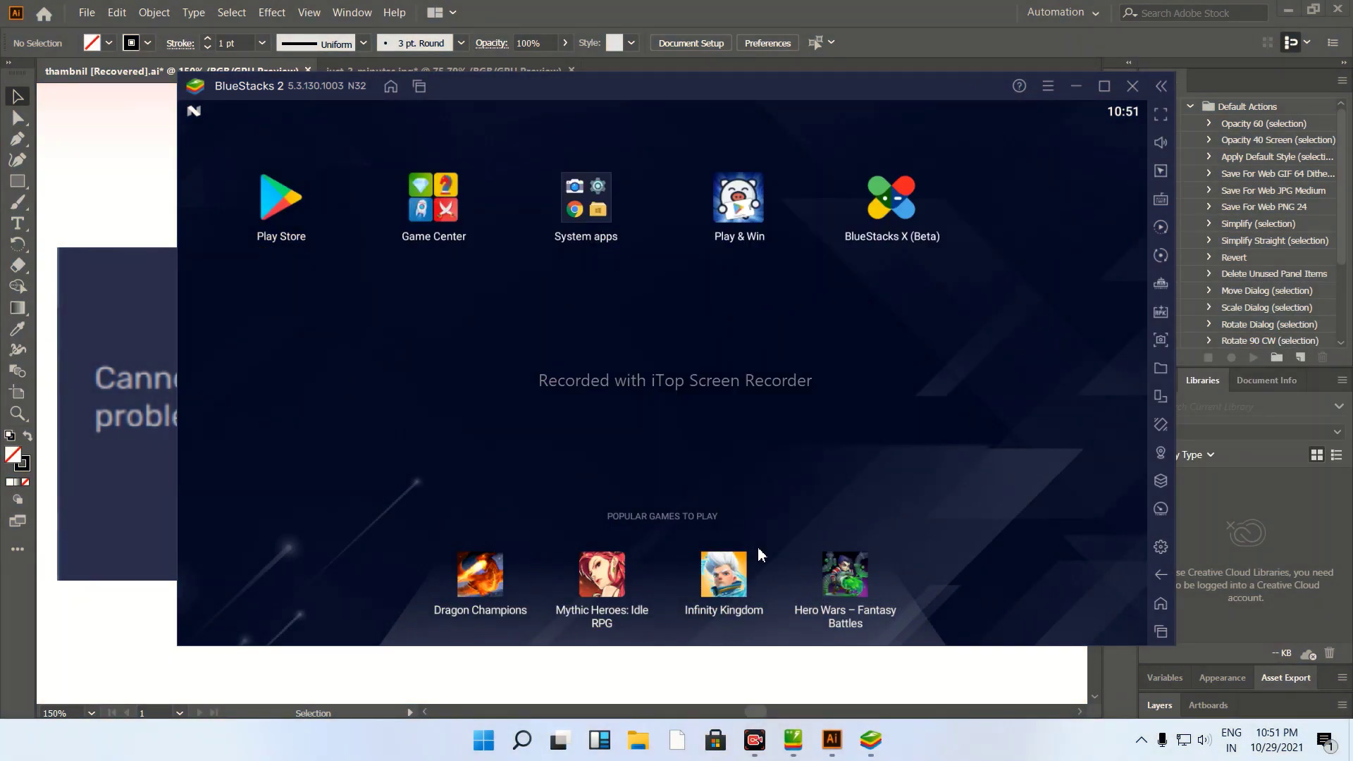
- Open the Play Store in the BlueStacks 2 instance and maximize the instance window
{"action": "left_click", "coordinate": [274, 210]}
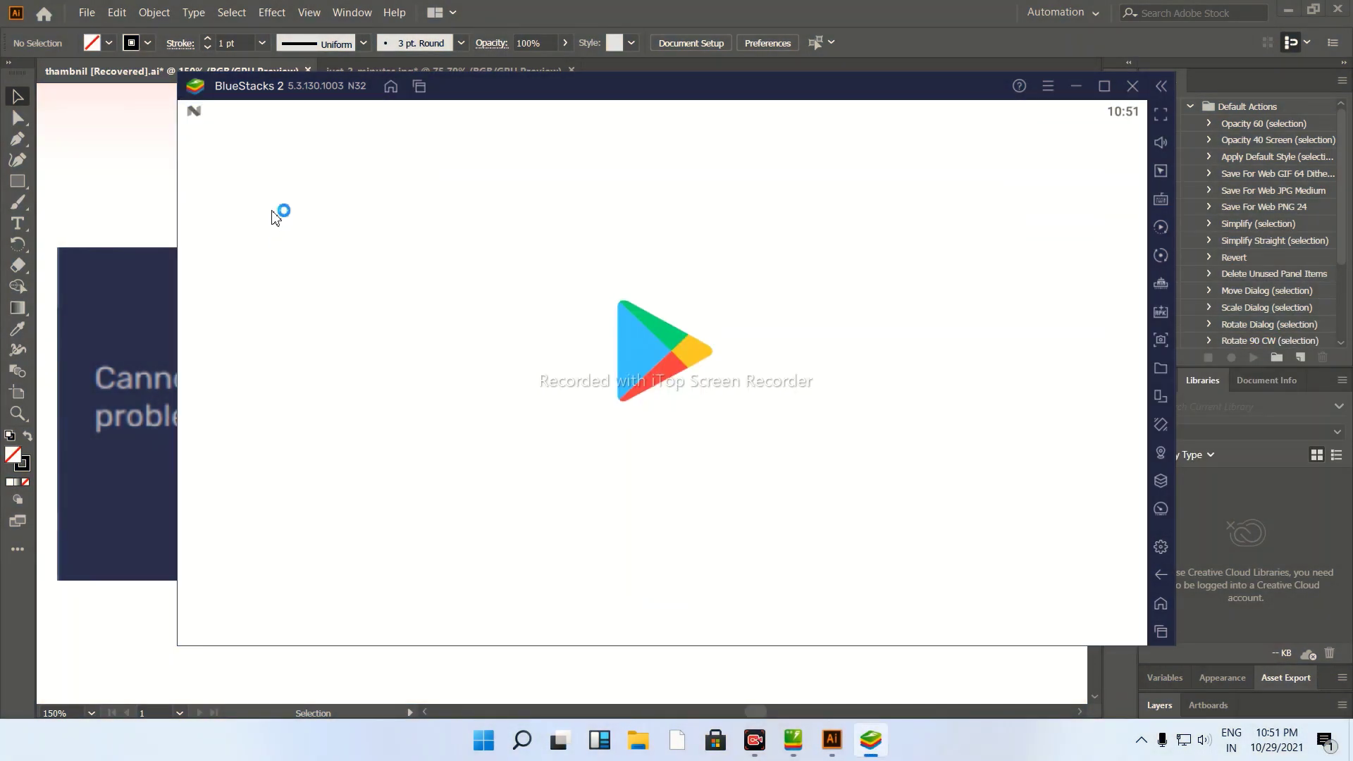
{"action": "left_click", "coordinate": [1104, 86]}
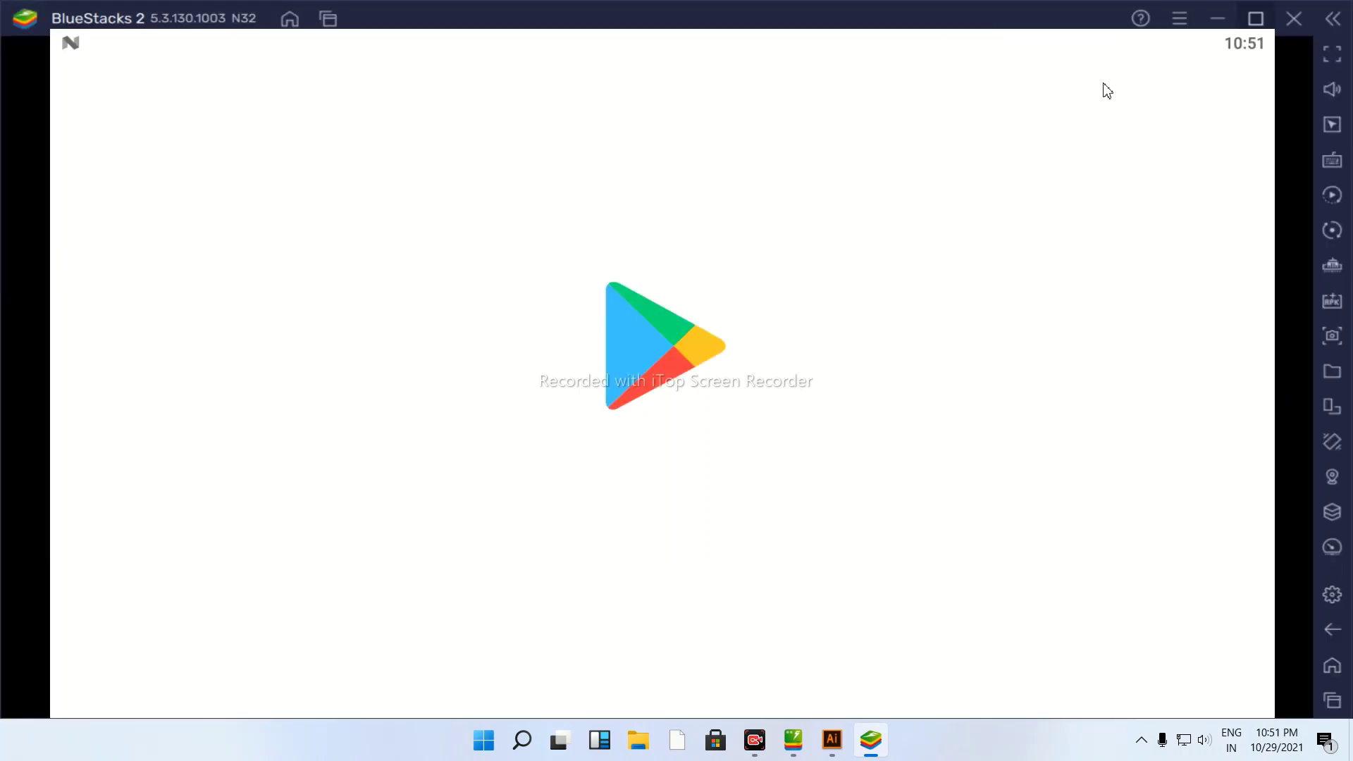
{"action": "left_click", "coordinate": [1280, 21]}
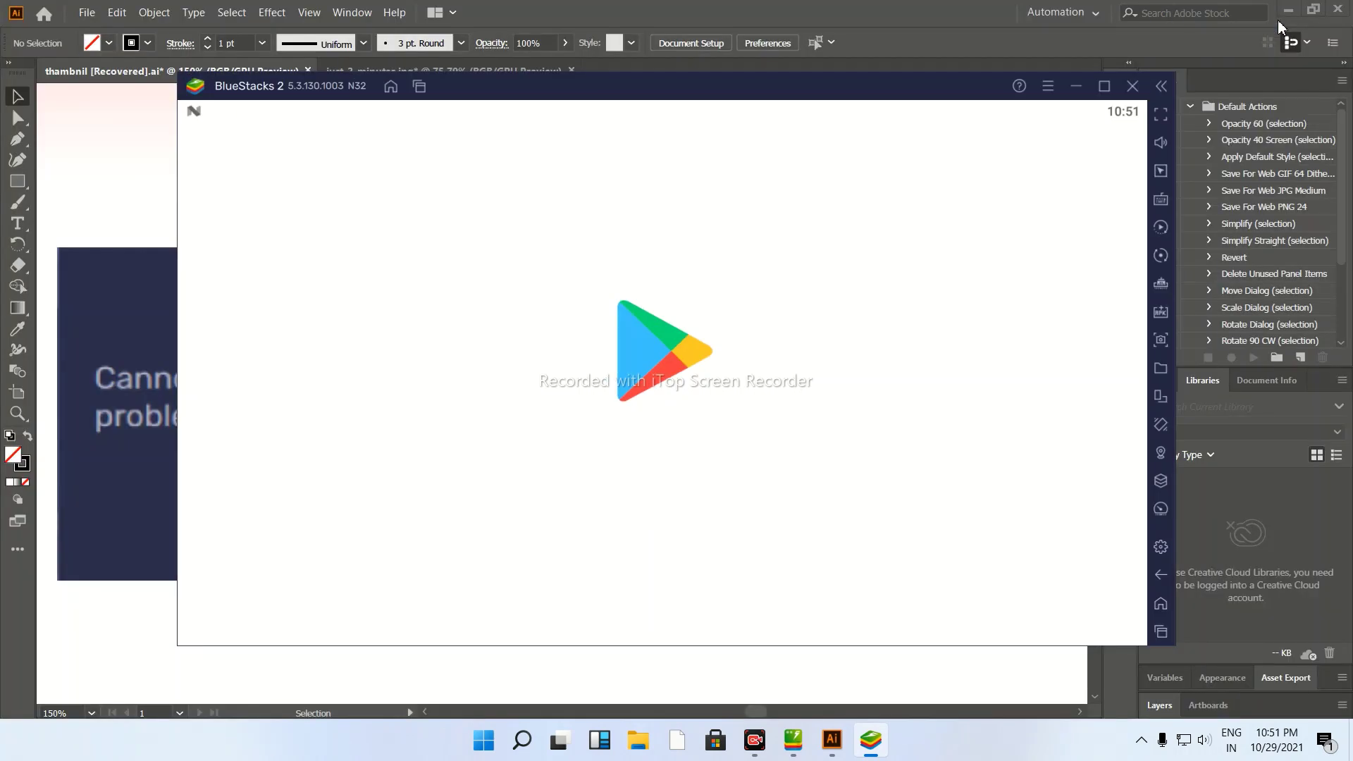
{"action": "left_click", "coordinate": [1106, 90]}
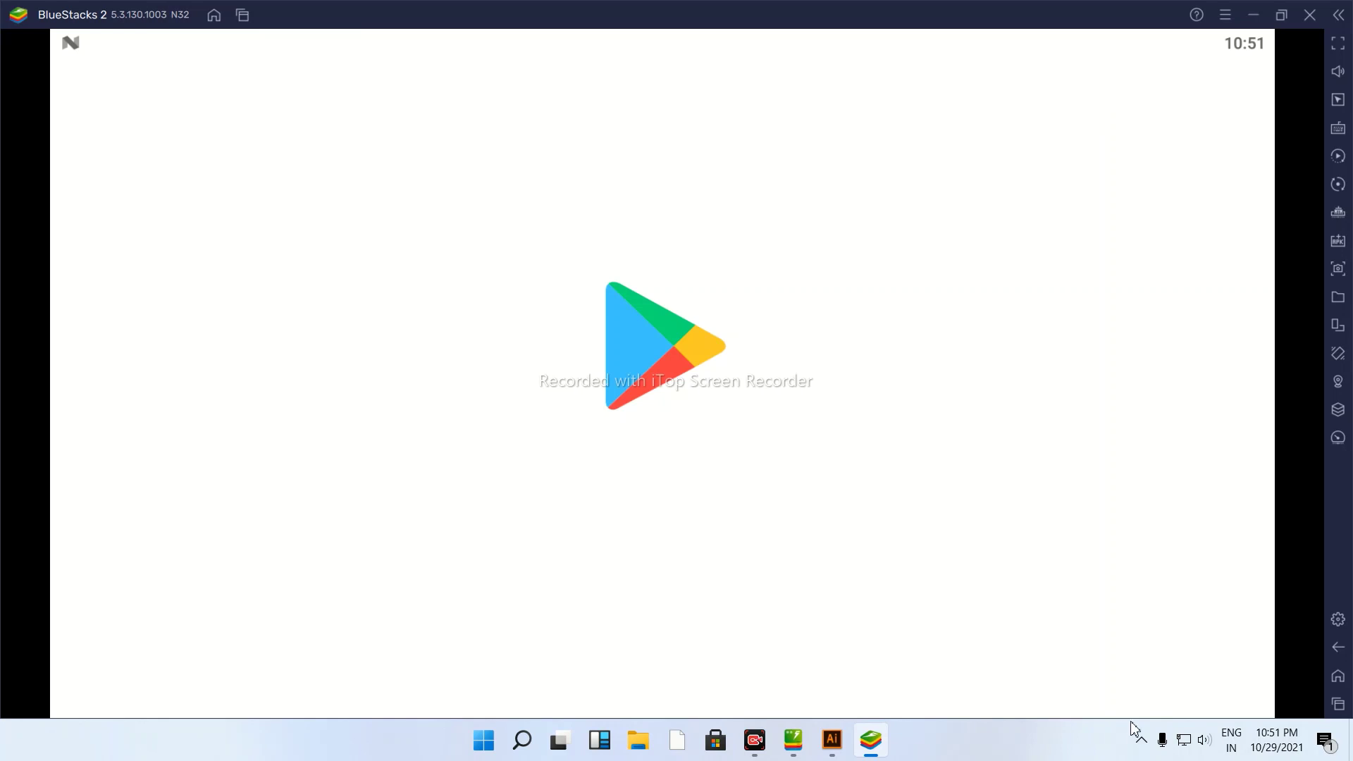
{"action": "key", "text": "super+shift+s"}
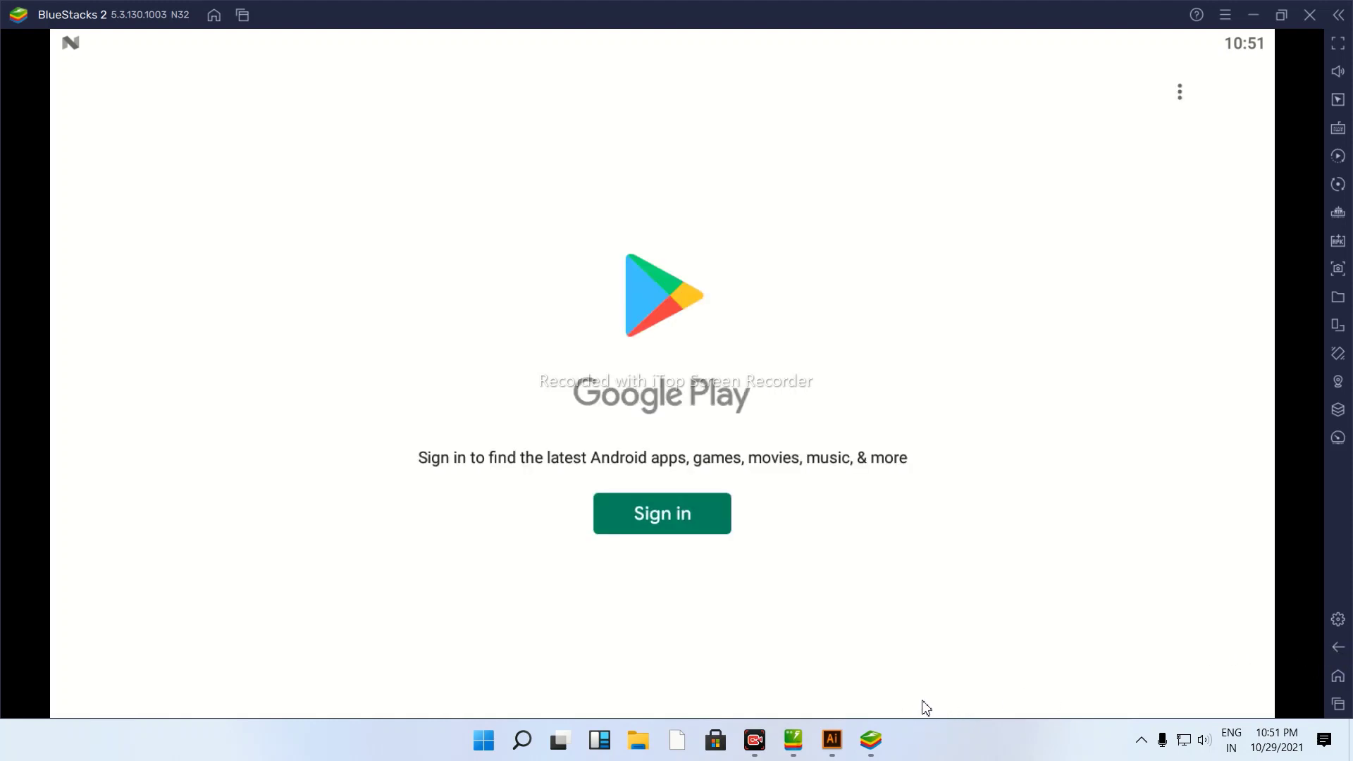
- Return to the BlueStacks home screen and open an app from the System apps folder
{"action": "left_click", "coordinate": [1337, 650]}
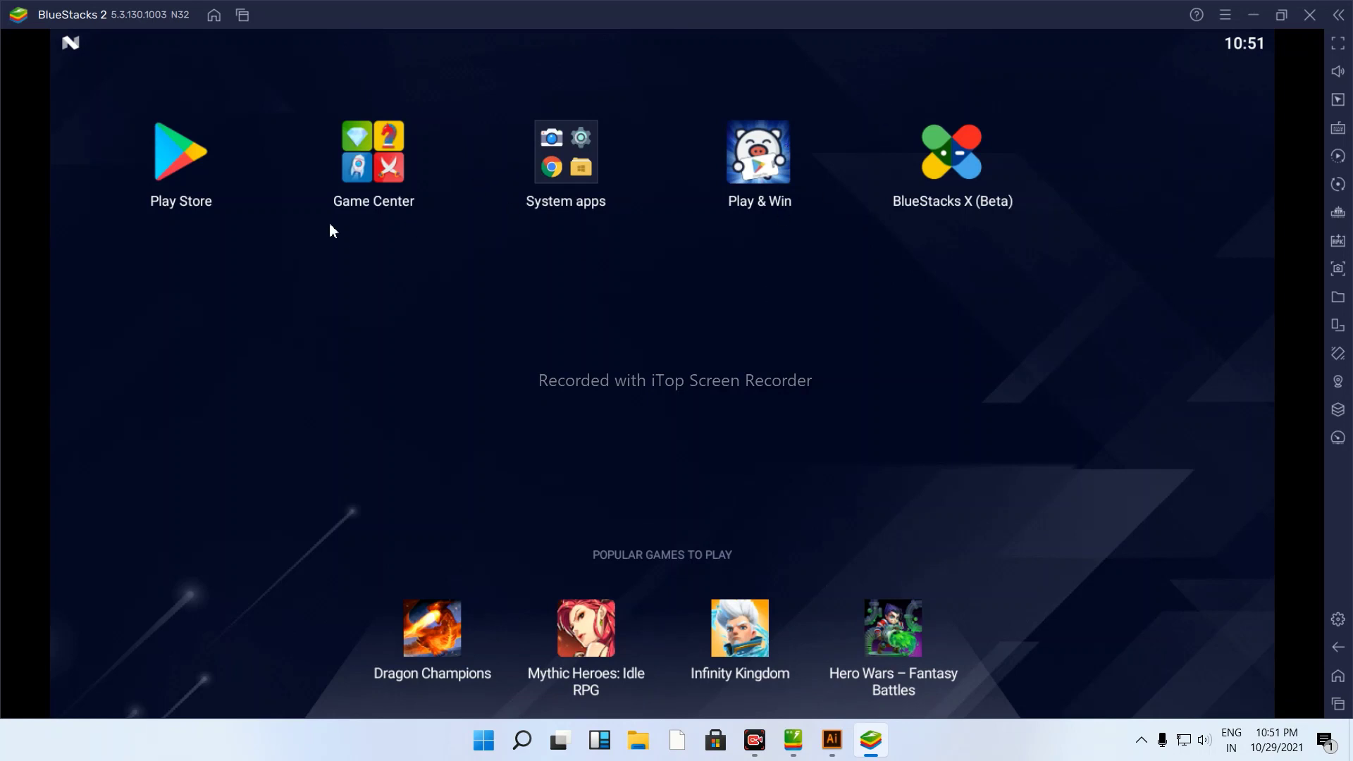
{"action": "left_click", "coordinate": [562, 150]}
{"action": "left_click", "coordinate": [685, 340]}
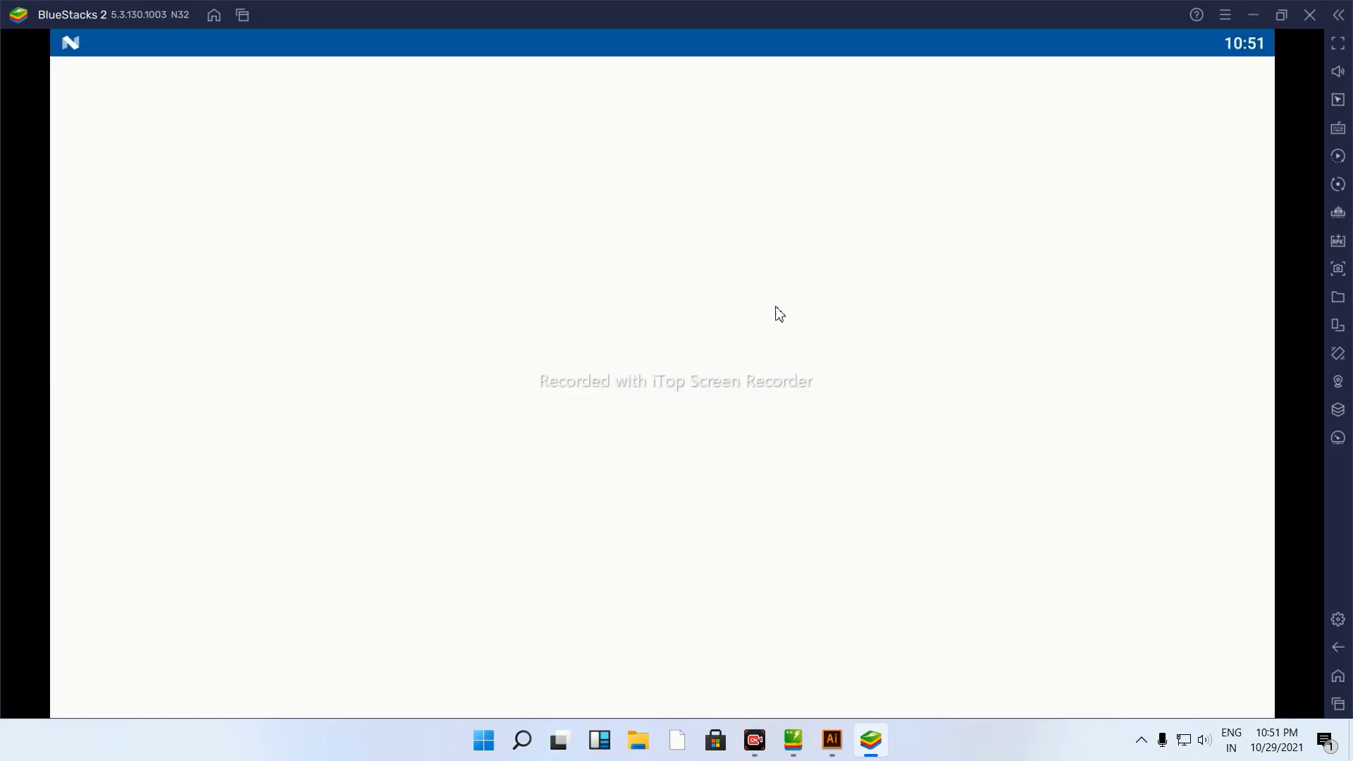